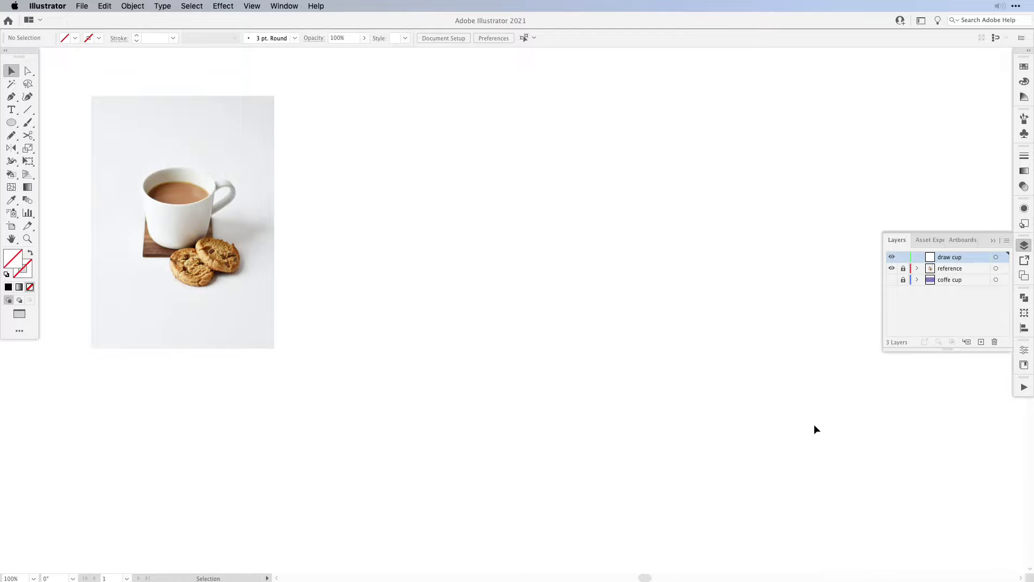
Set the drawing colours to no fill with a black stroke and enlarge the Actions panel to list the whole Isometric Action Set
click(23, 265)
click(8, 286)
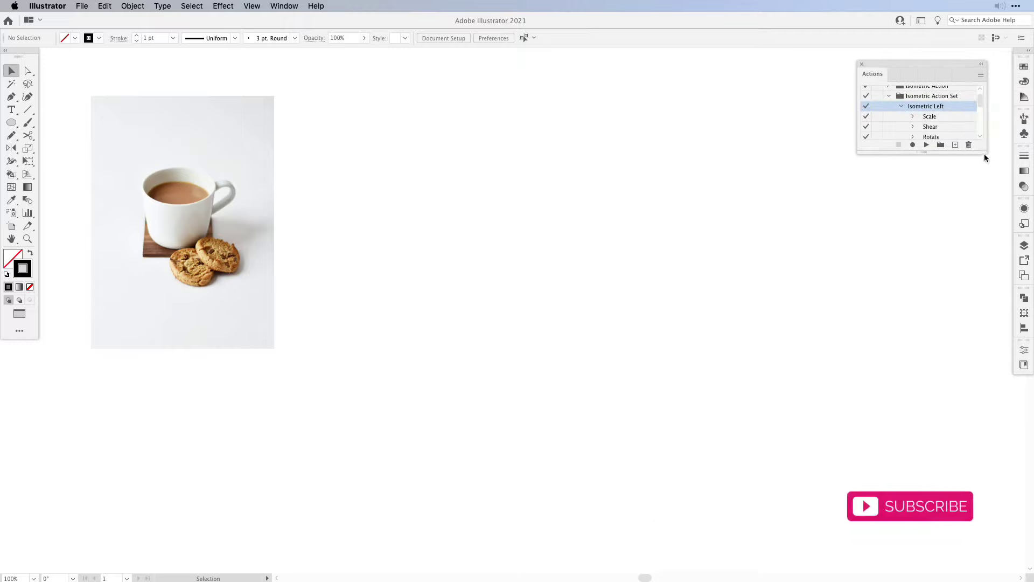
drag(984, 153, 1004, 373)
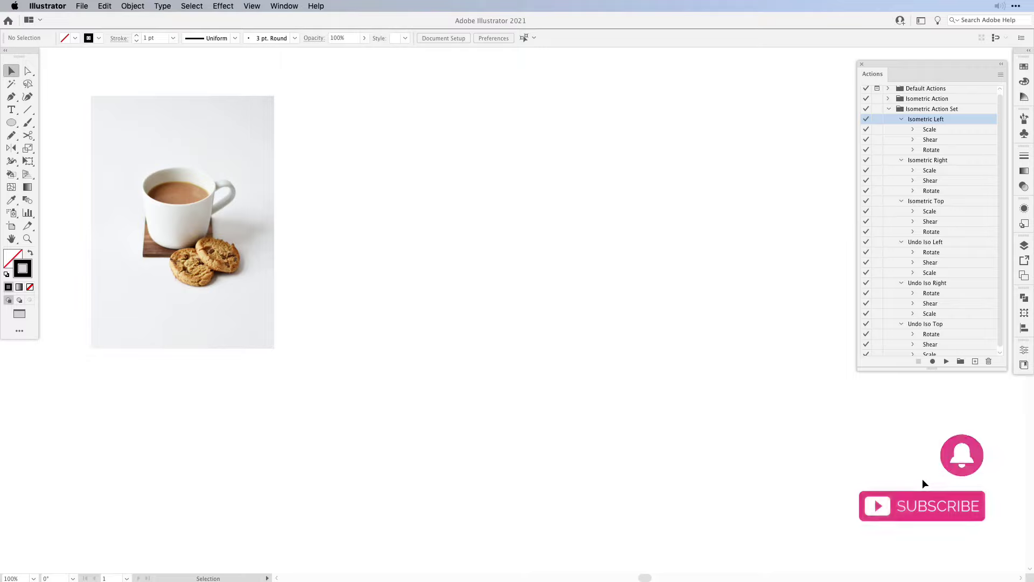
Draw a circle about 204 px across on the blank area beside the photo and run the Isometric Top action on it
click(11, 122)
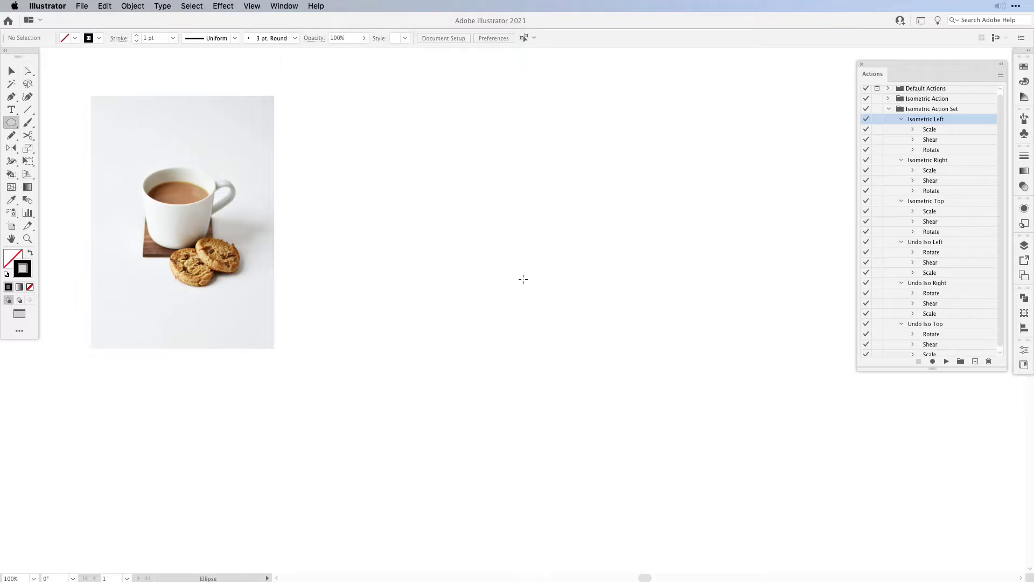
mouse_move(466, 242)
mouse_down()
mouse_move(610, 398)
mouse_move(590, 365)
mouse_up()
key(e)
click(958, 205)
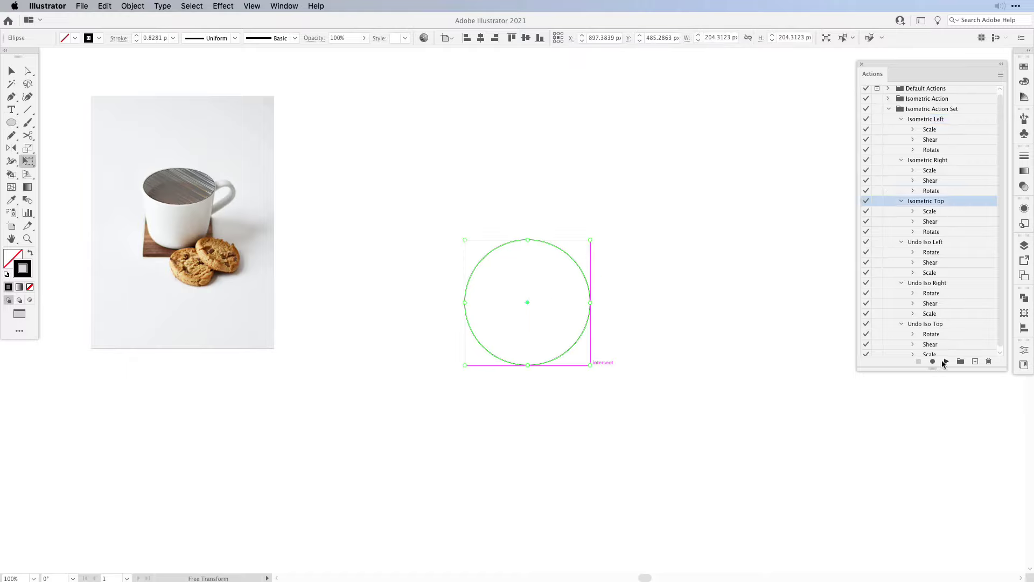
click(946, 362)
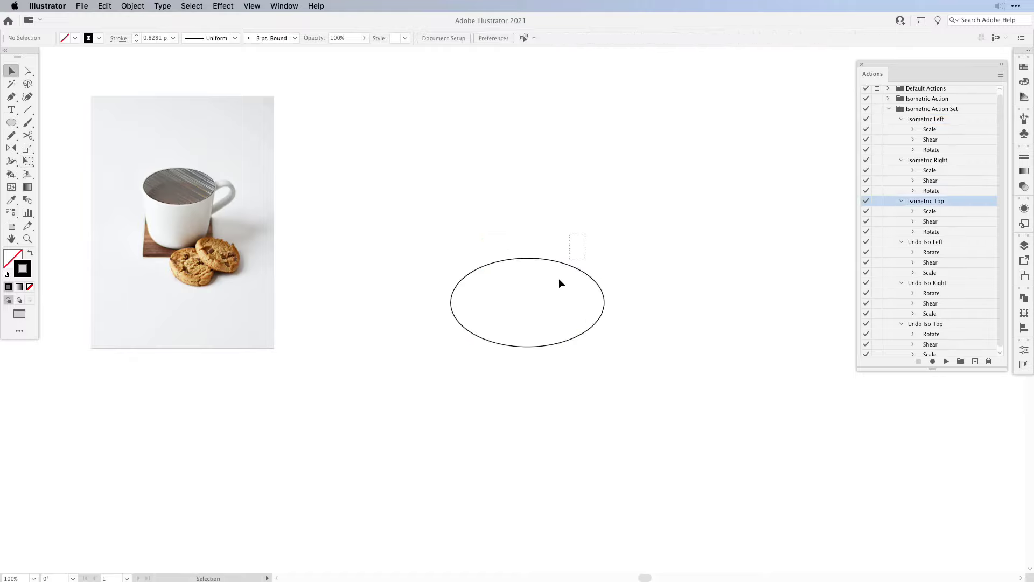
Duplicate the isometric ellipse straight below the original and scale the copy down proportionally from its centre as the cup's base
click(528, 346)
drag(528, 345, 542, 449)
key(e)
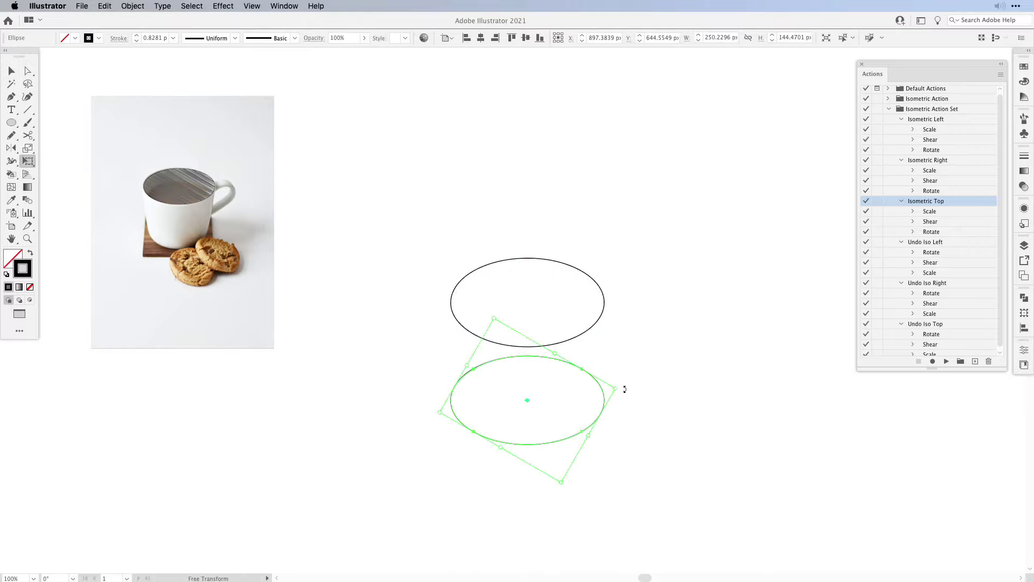
drag(615, 388, 602, 392)
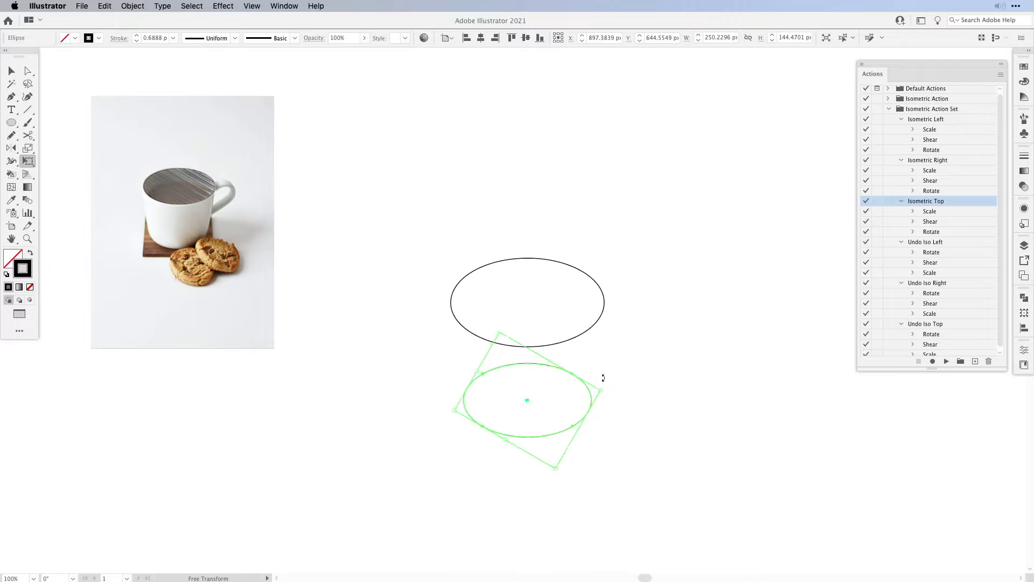
key(v)
click(594, 419)
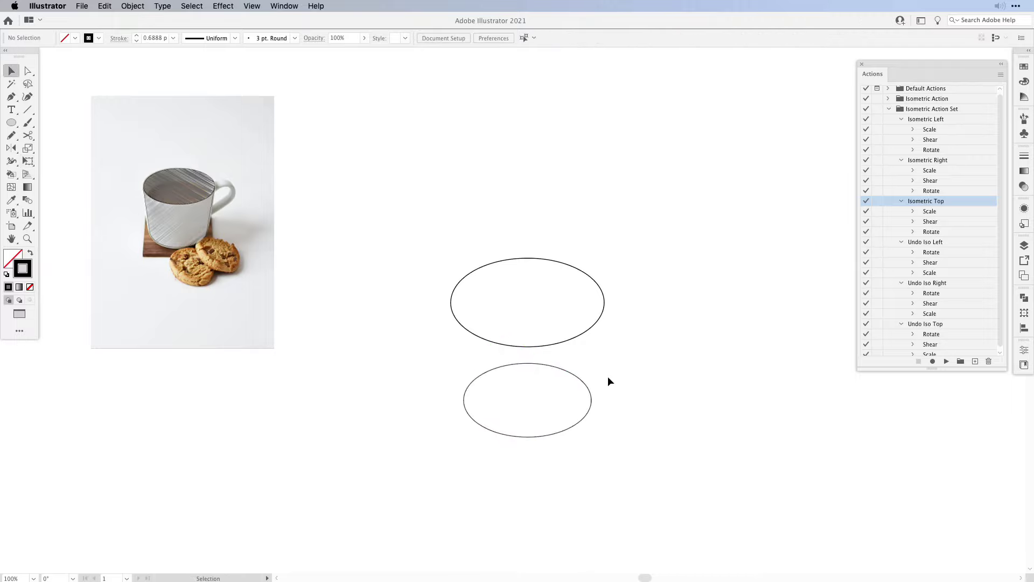
Draw a straight Pen line joining the right edge of the top ellipse to the right edge of the base ellipse
key(p)
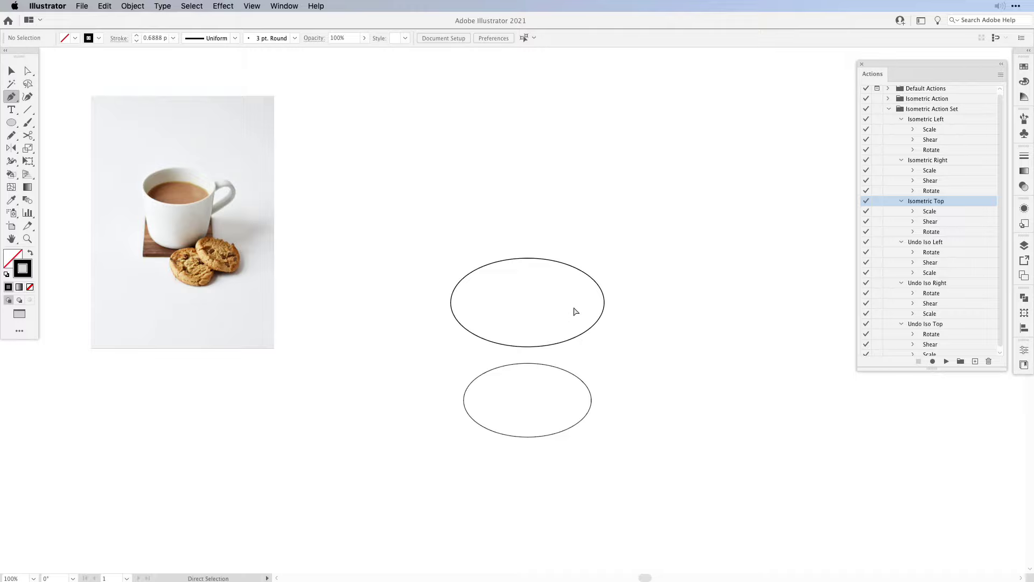
key(super+equal)
key(super+equal)
key(super+equal)
drag(633, 416, 543, 315)
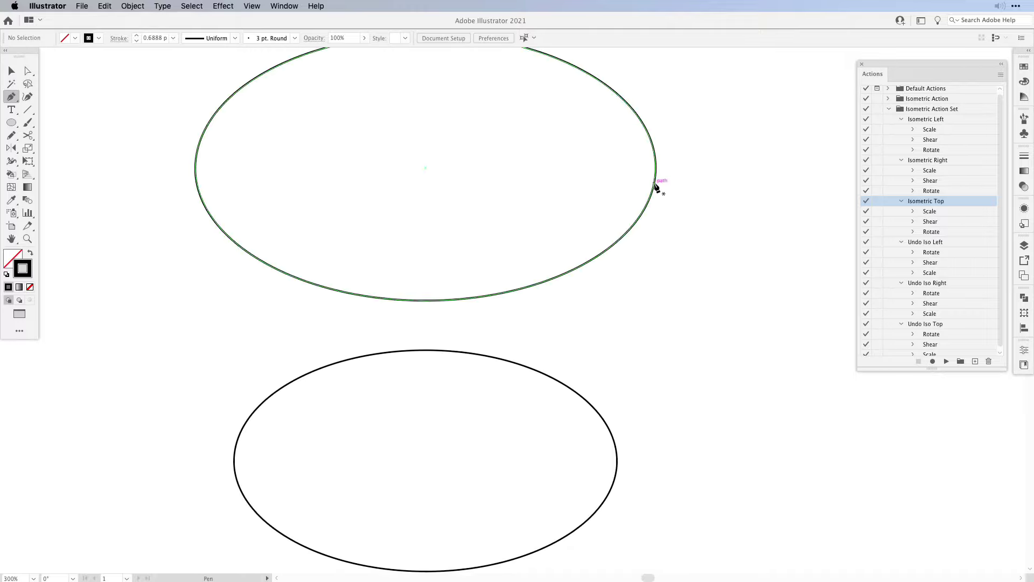
drag(655, 180, 646, 218)
click(617, 460)
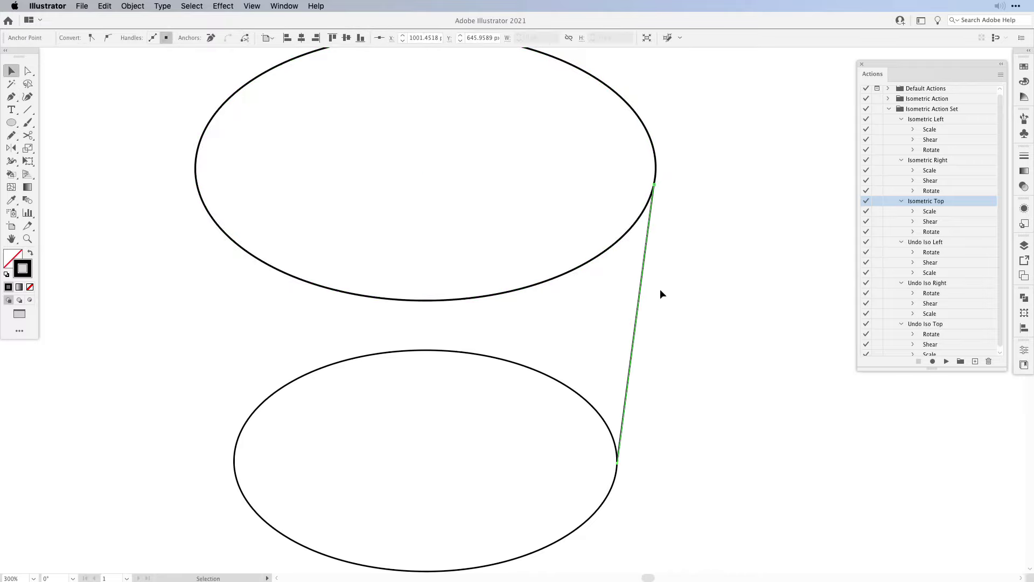
key(v)
Reflect a copy of the cup's side line across the ellipses' vertical centre axis to form the left side
key(o)
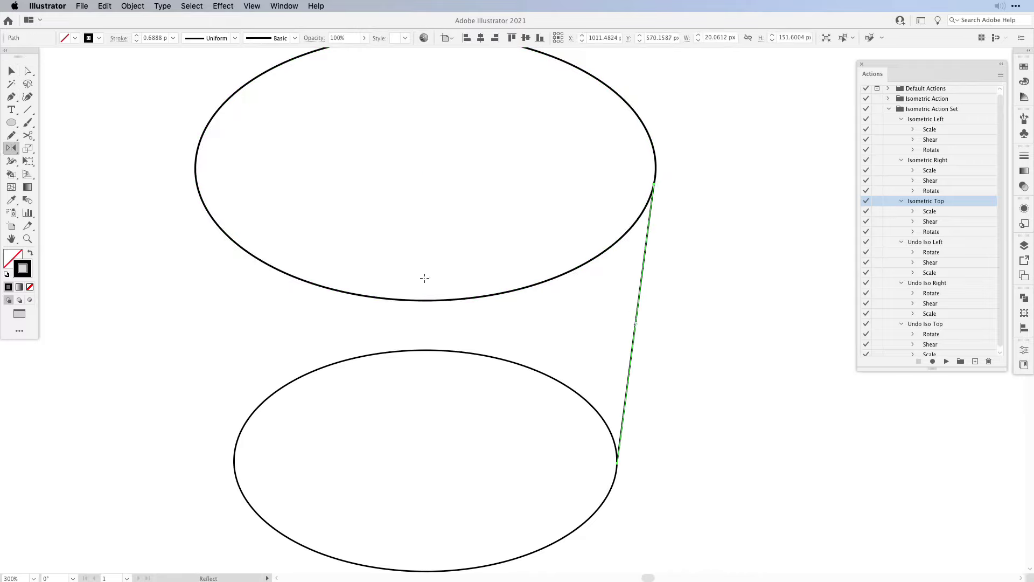
alt+click(424, 300)
drag(2, 450, 2, 480)
key(b)
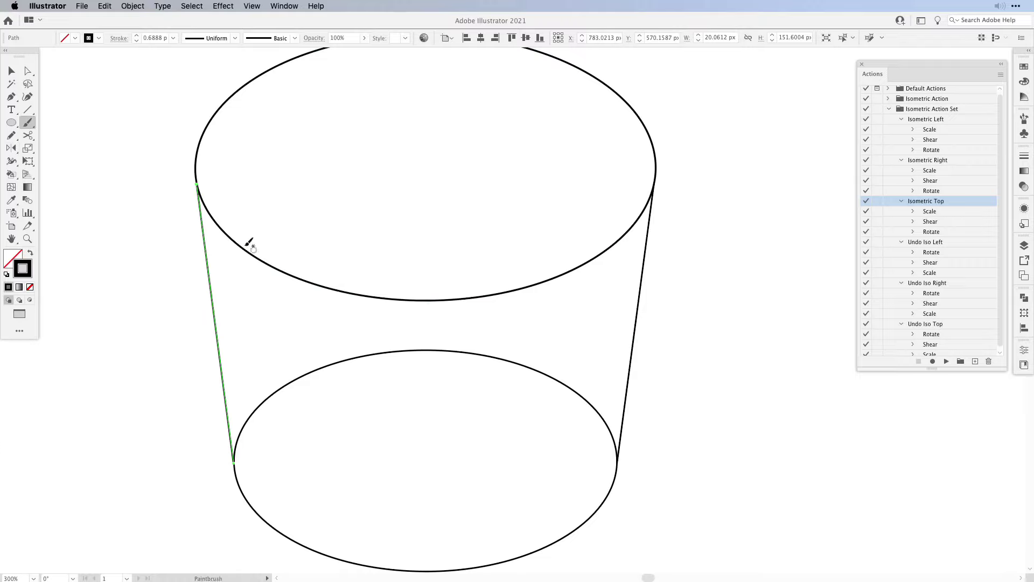
key(v)
click(171, 276)
key(super+minus)
key(super+minus)
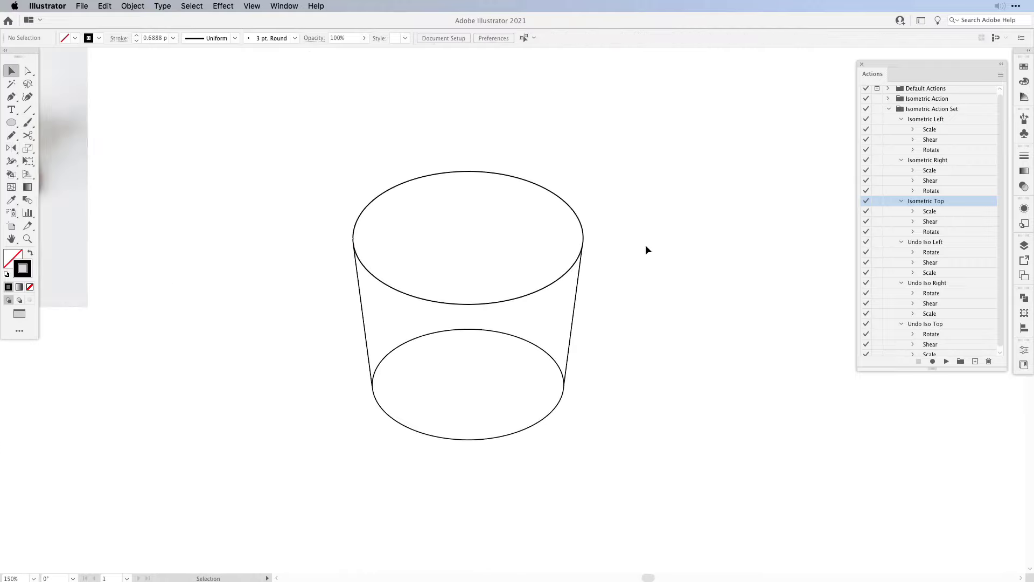
key(super+minus)
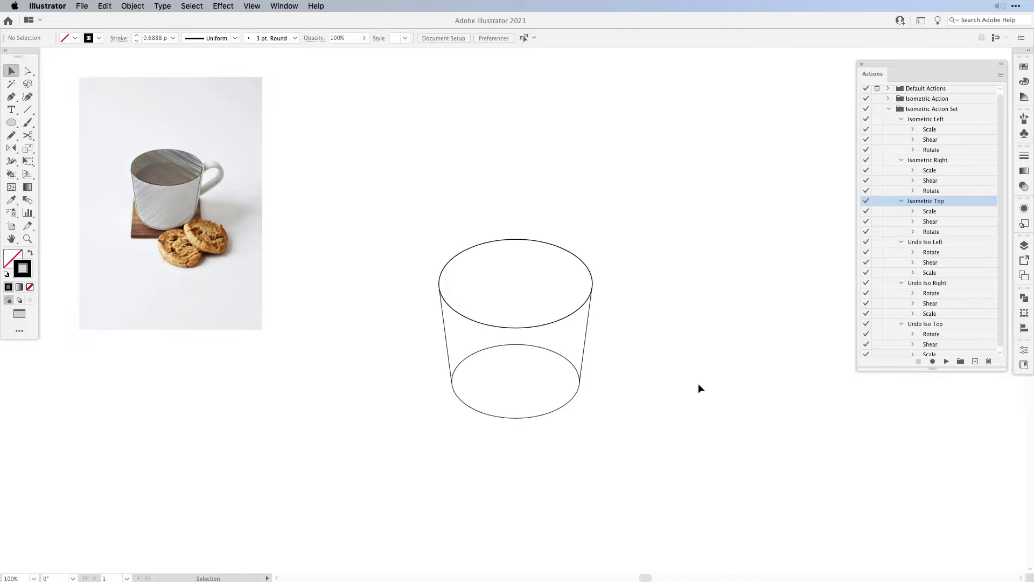
Offset the top ellipse's path by -7 px with Miter joins and a miter limit of 4 to form the rim
click(526, 238)
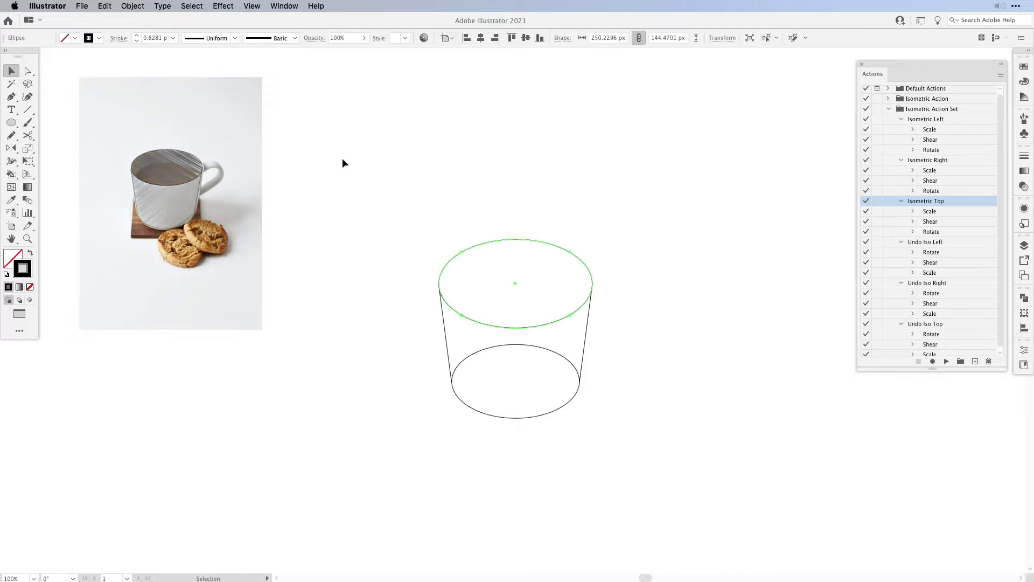
click(133, 6)
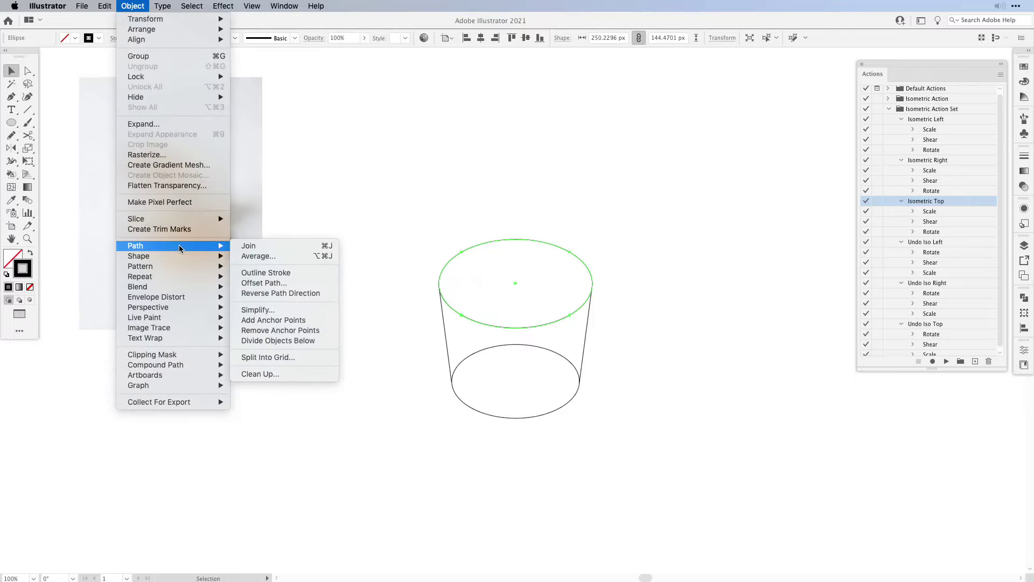
mouse_move(213, 246)
click(289, 280)
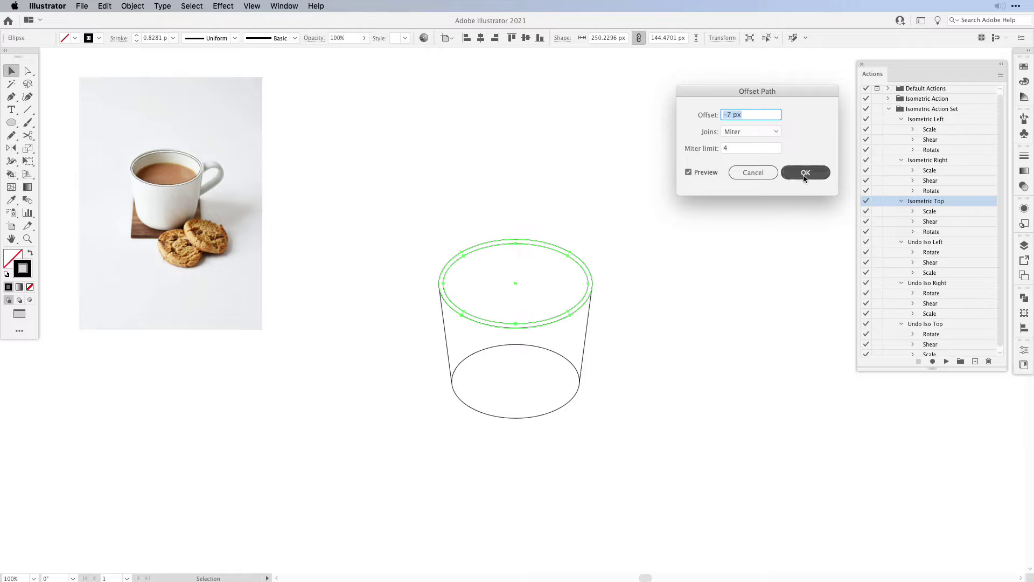
click(808, 173)
click(673, 223)
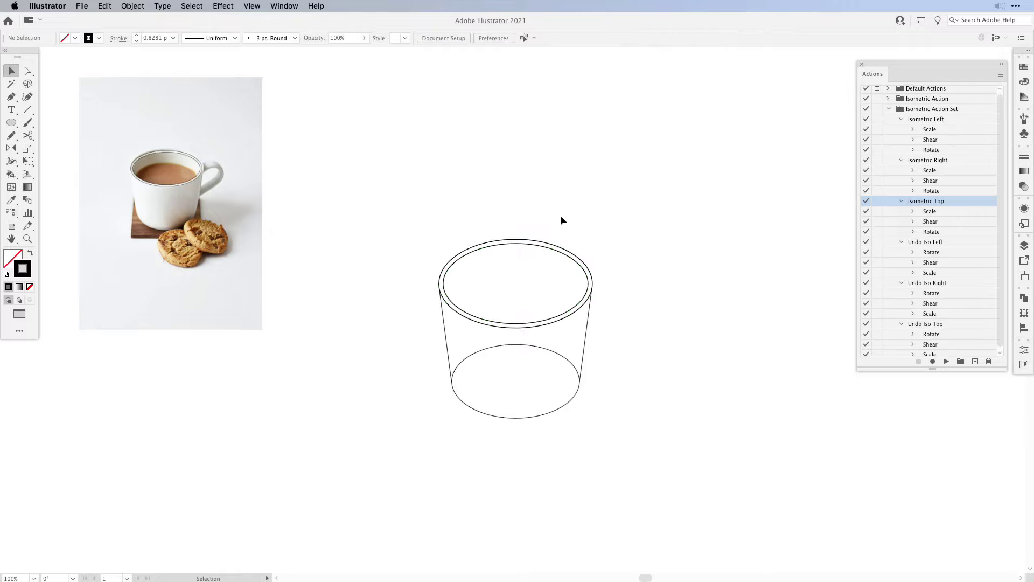
Duplicate the inner rim ellipse about 39 px straight down, and copy that ellipse about 6 px further down for the drink's surface
click(516, 246)
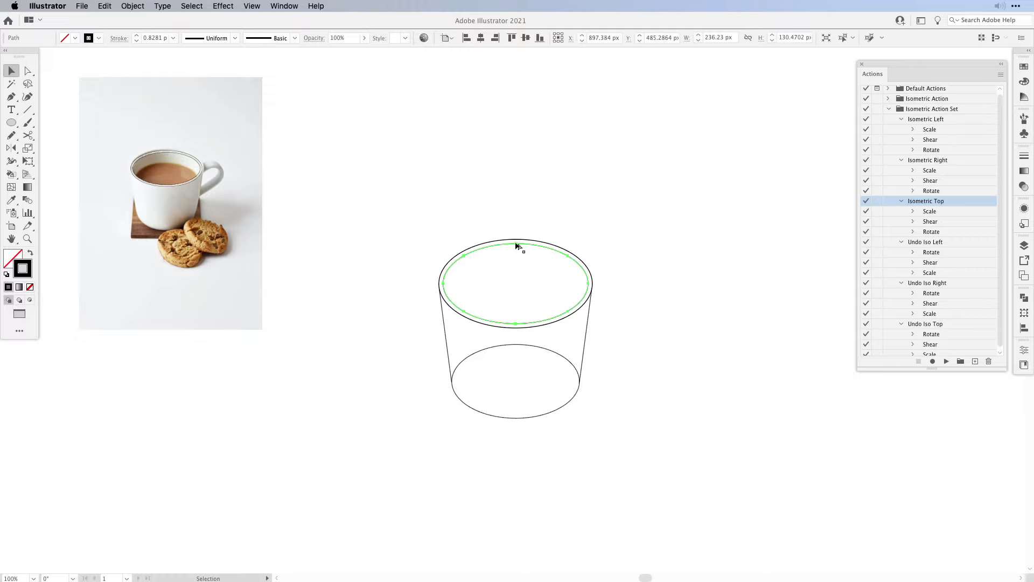
drag(514, 246, 519, 269)
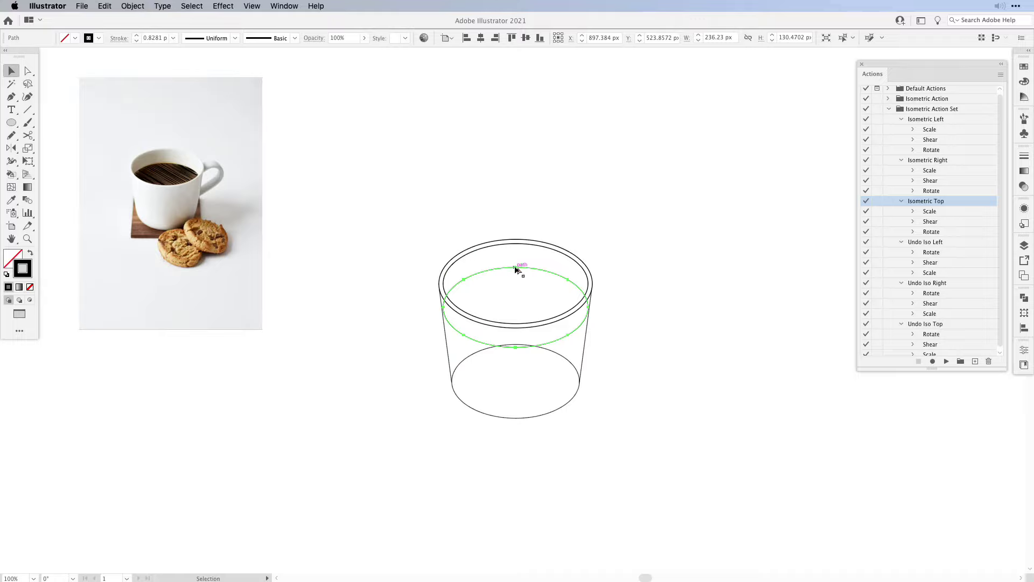
drag(516, 271, 515, 273)
click(606, 233)
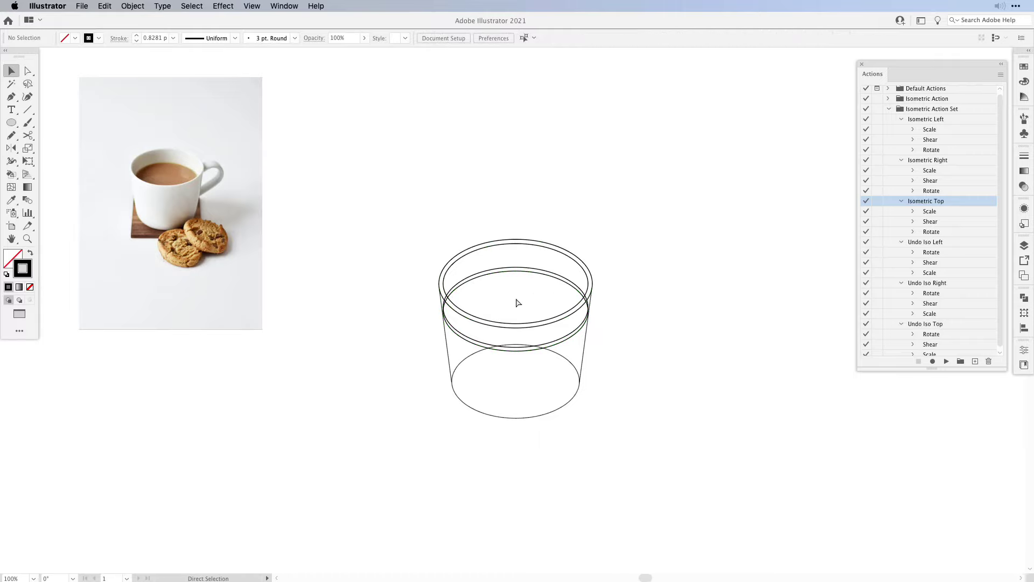
Cut both lowered ellipses with Scissors where they cross the inner rim and delete their lower parts, keeping the arcs inside the cup
key(super+equal)
key(super+equal)
key(super+equal)
drag(437, 237, 485, 177)
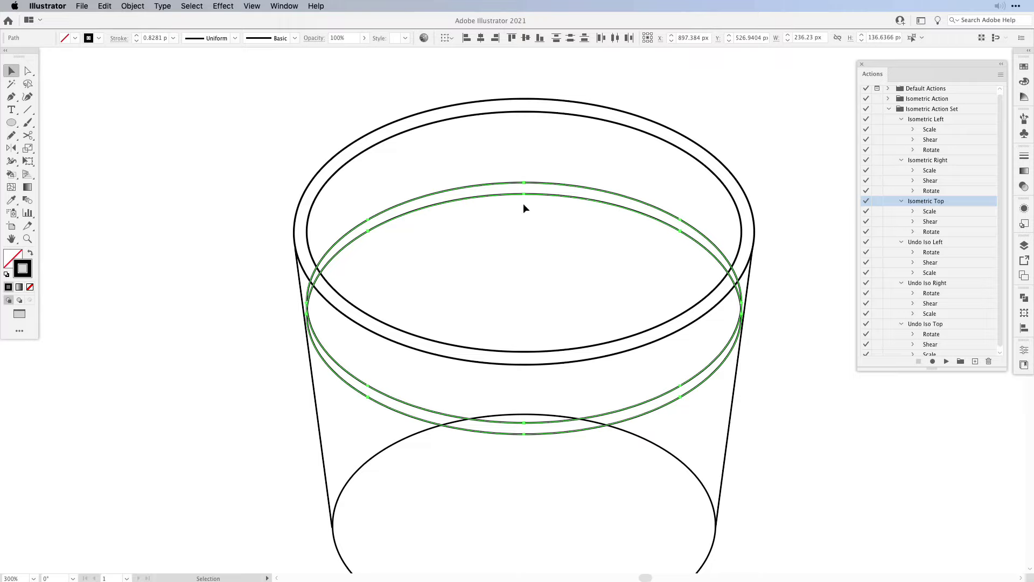
key(c)
click(317, 265)
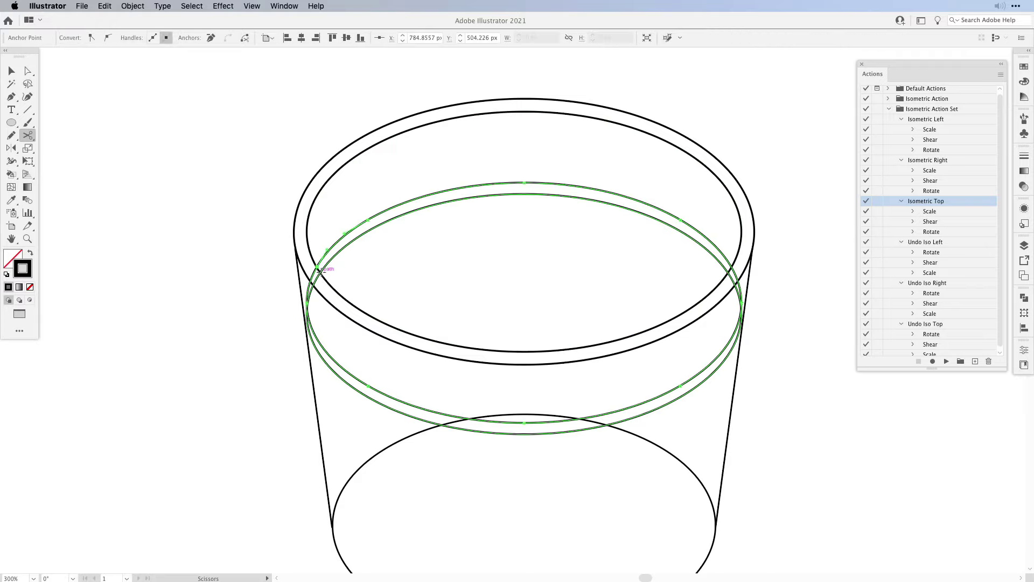
click(320, 272)
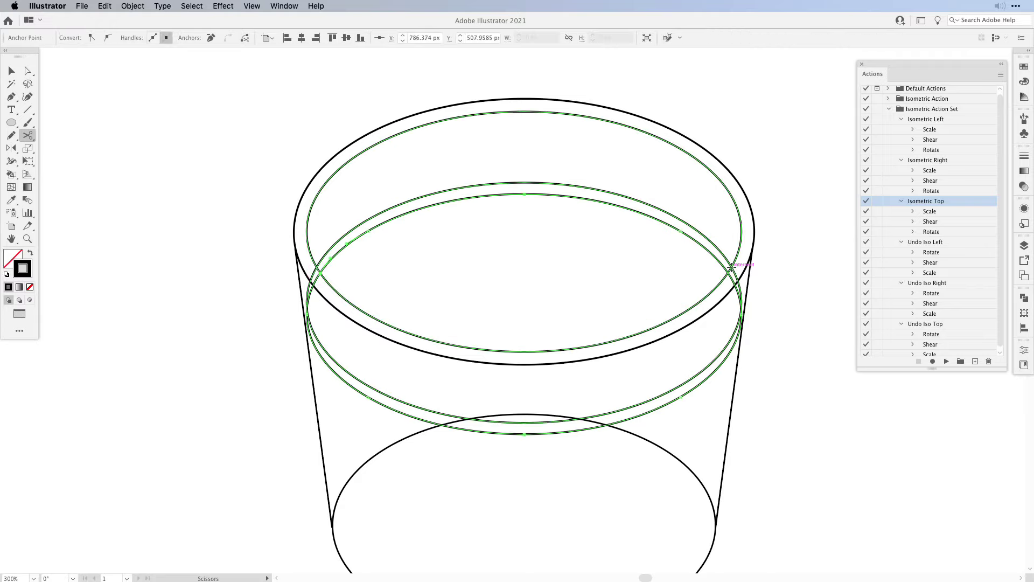
click(729, 272)
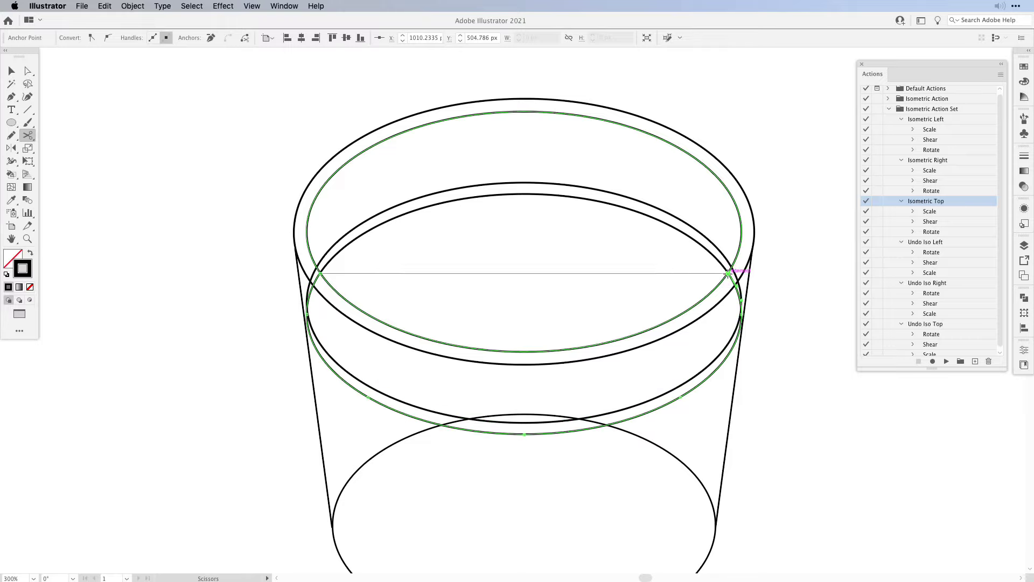
key(Delete)
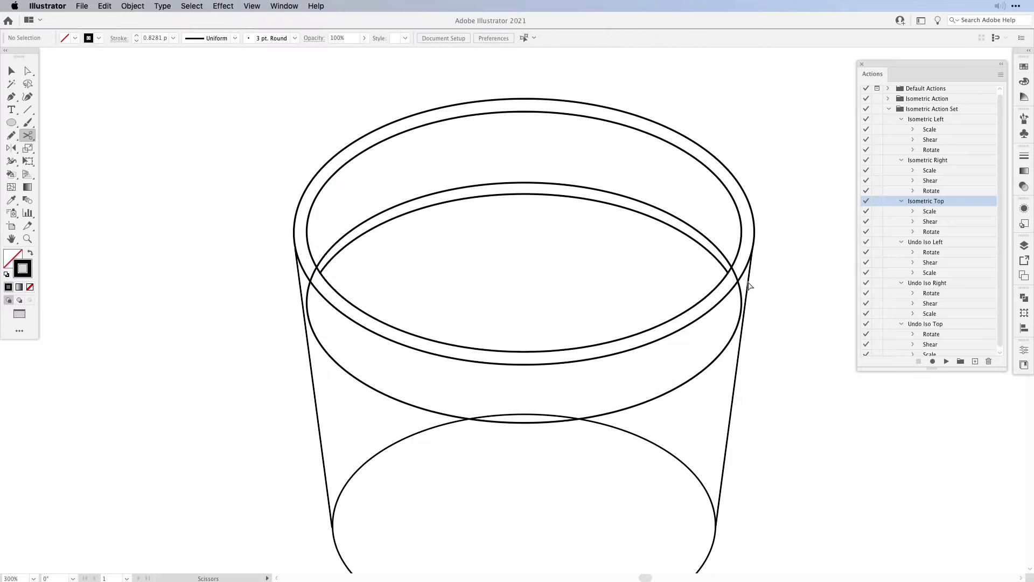
key(a)
key(super+1)
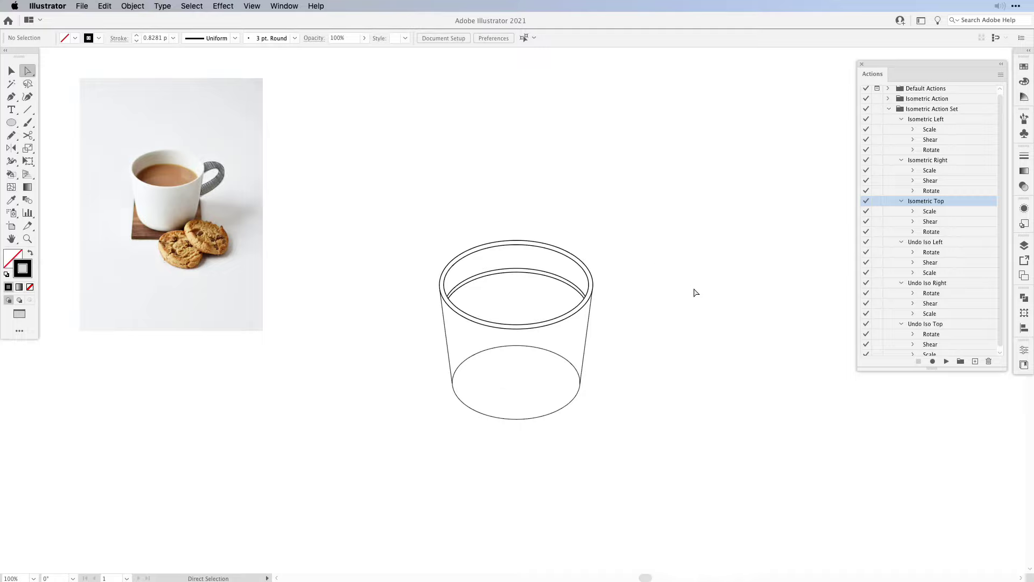
Draw a circle about 146 px across to the right of the cup and squash its height to about 125 px
key(l)
drag(622, 293, 693, 382)
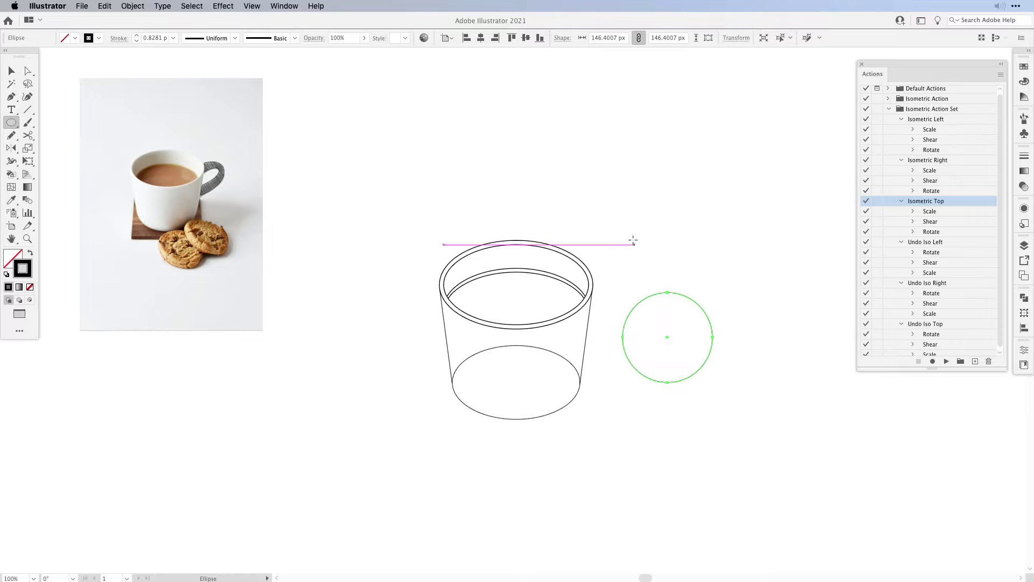
key(e)
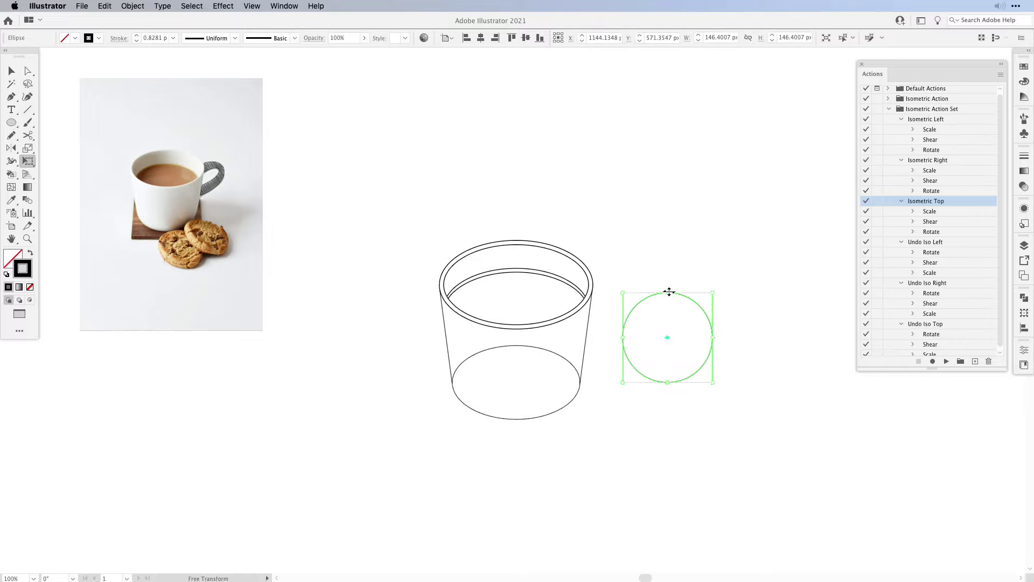
drag(668, 293, 668, 306)
key(v)
Run the Isometric Right action on the squashed ellipse beside the cup
drag(734, 266, 645, 433)
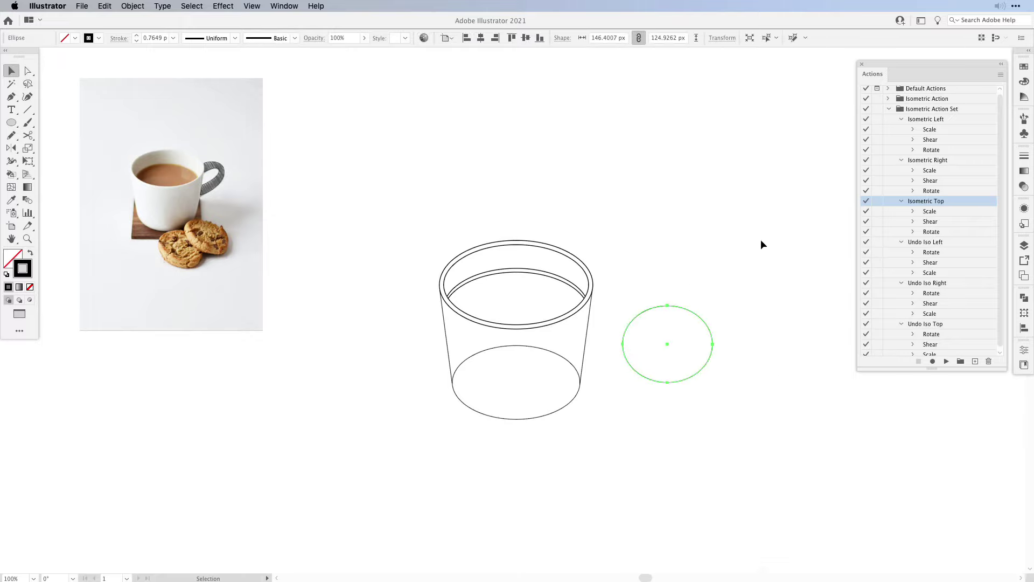
click(955, 244)
click(964, 121)
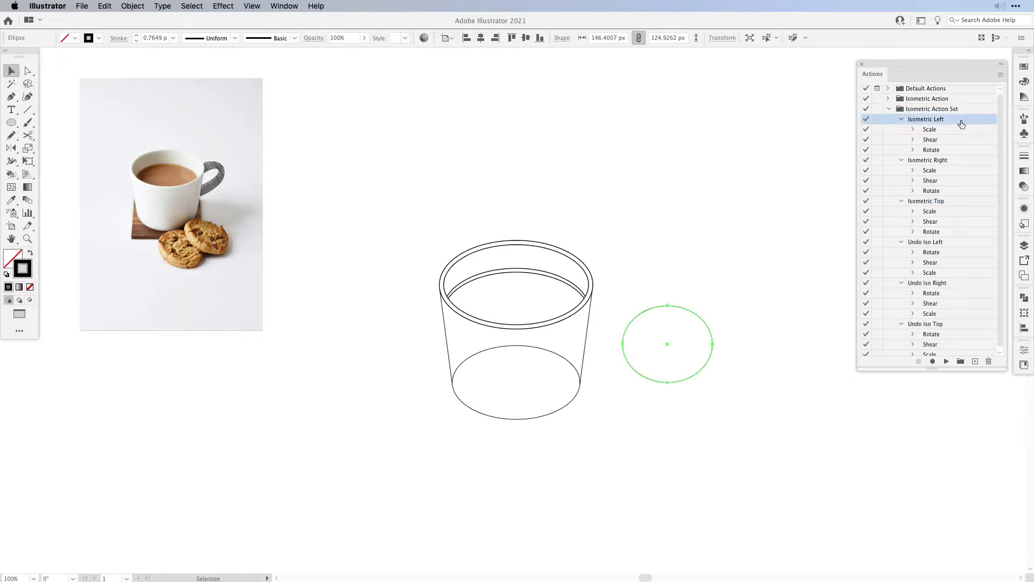
click(952, 160)
click(947, 361)
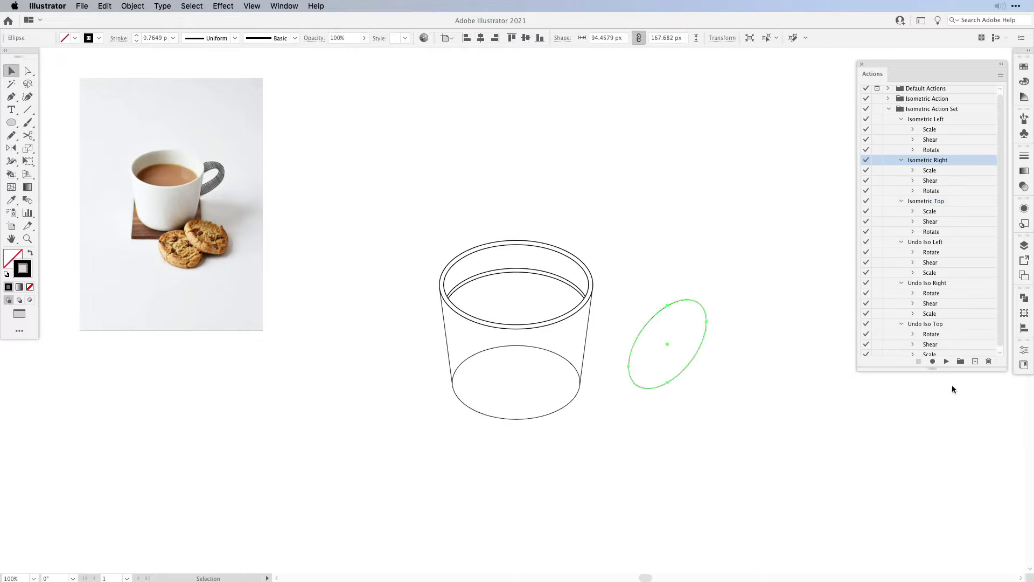
Move the isometric ellipse onto the cup's right side and enlarge it proportionally to about 210 by 119 px for the handle
drag(660, 302, 579, 260)
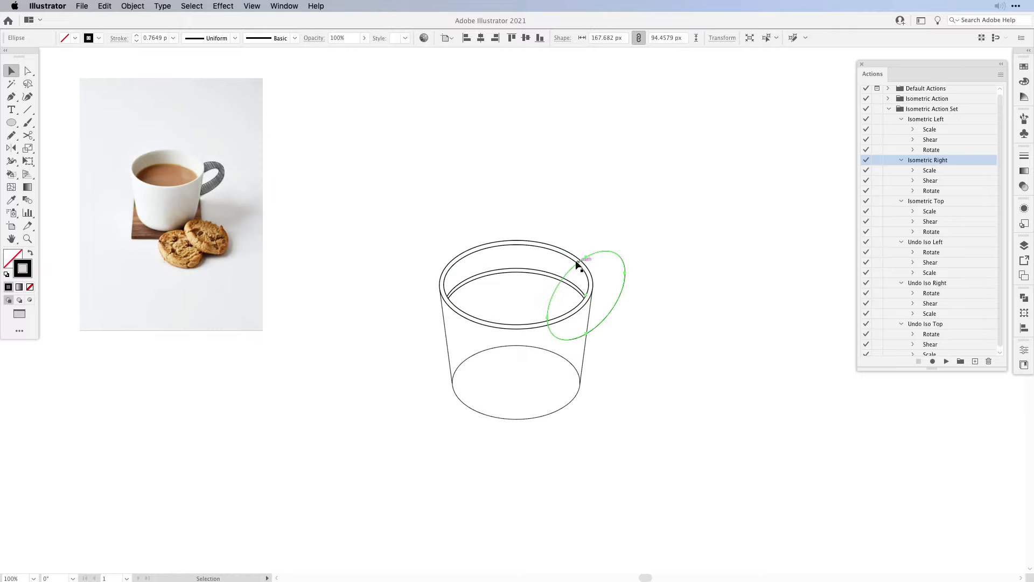
key(e)
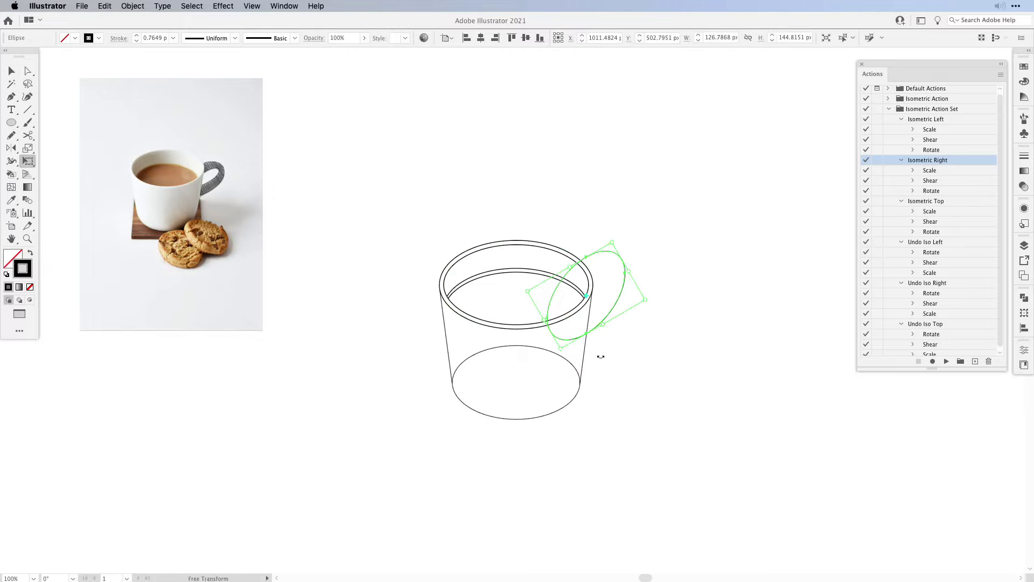
drag(567, 348, 560, 360)
key(v)
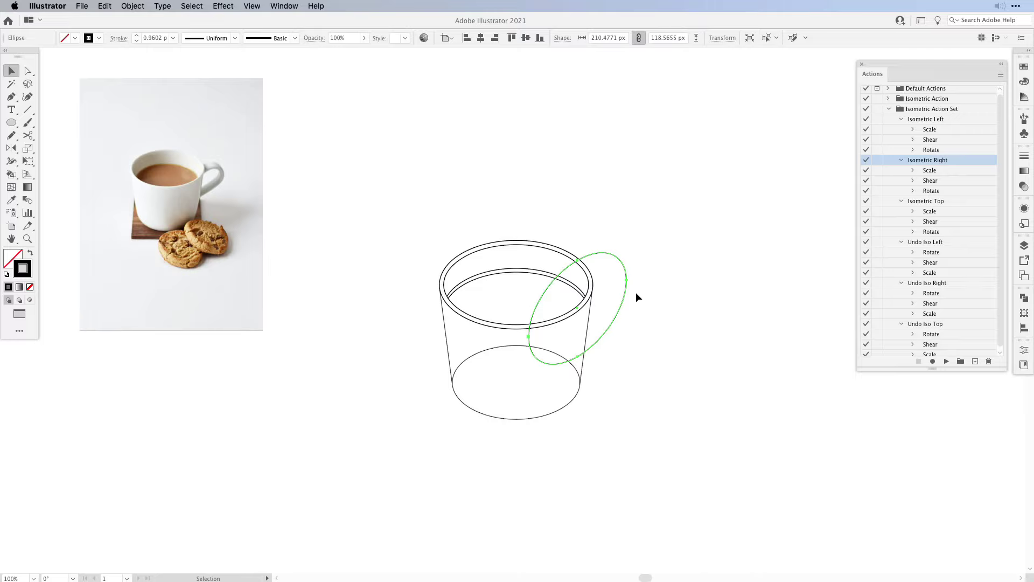
Offset the handle ellipse's path inward to form the handle's inner outline
click(130, 7)
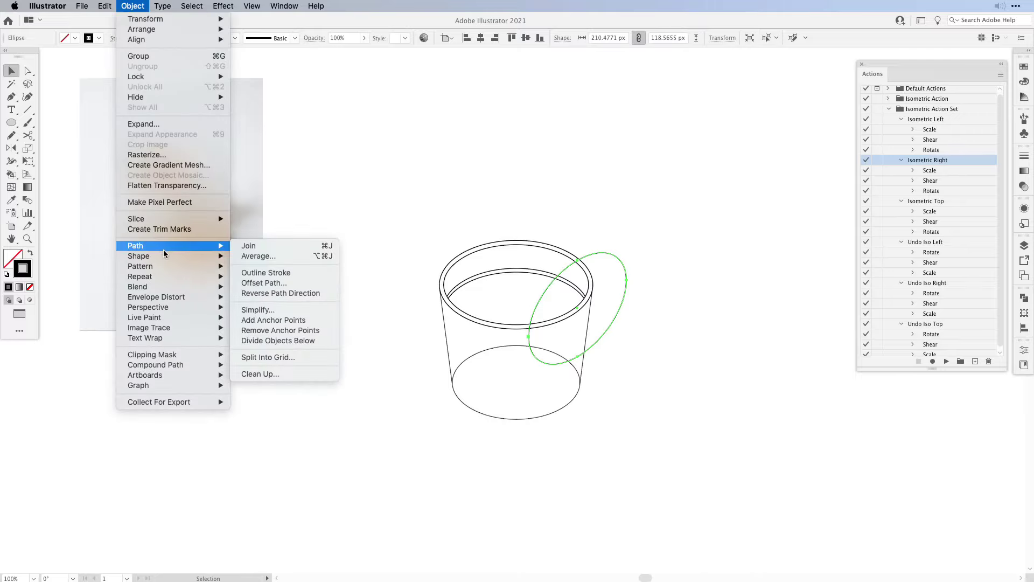
mouse_move(221, 251)
click(263, 283)
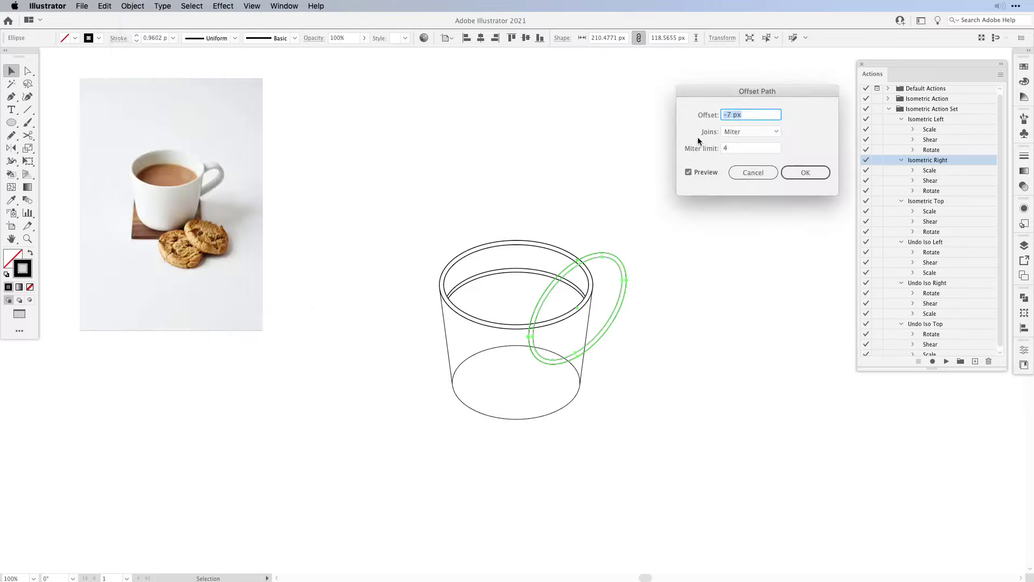
text(-15)
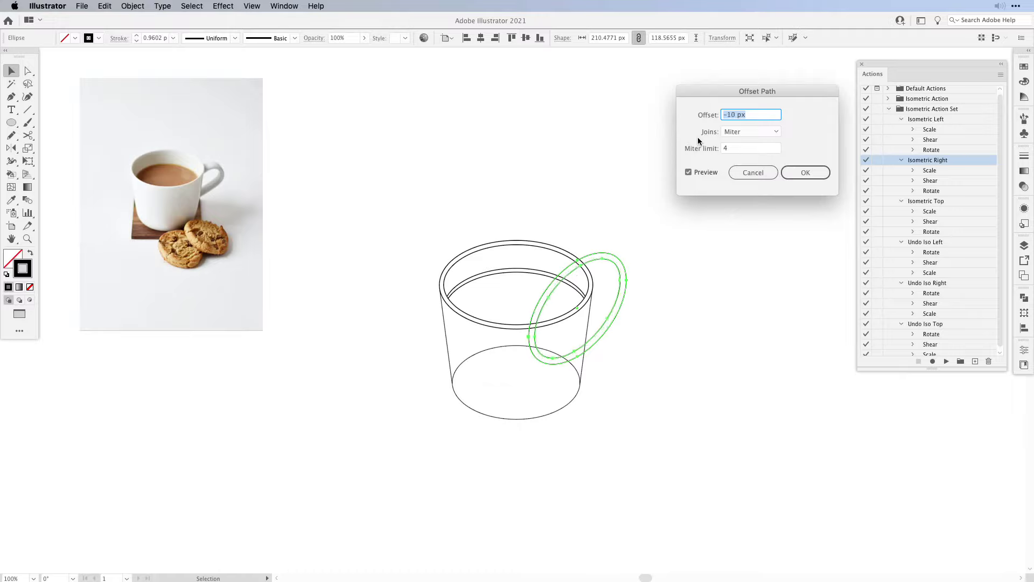
click(803, 175)
Cut both handle ellipses with Scissors just inside the cup's right side and delete the parts lying within the cup
scroll(647, 259, up, 2)
scroll(646, 258, right, 2)
click(623, 293)
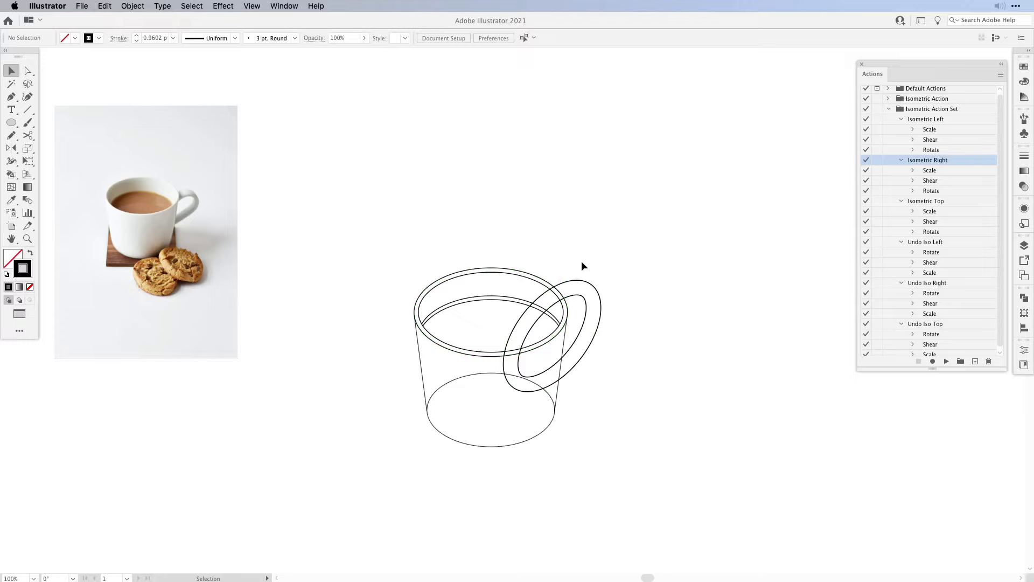
click(579, 331)
key(c)
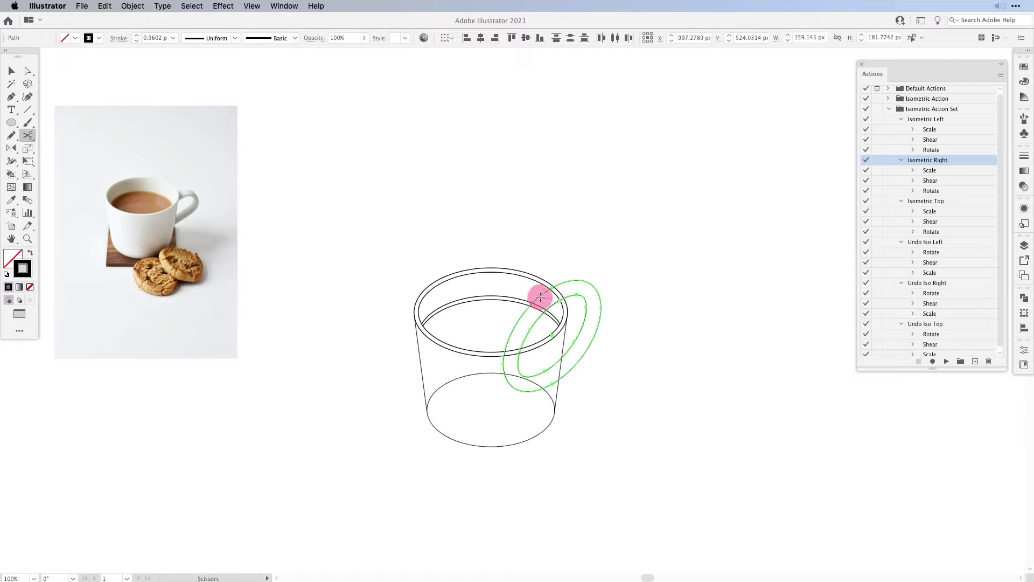
click(542, 295)
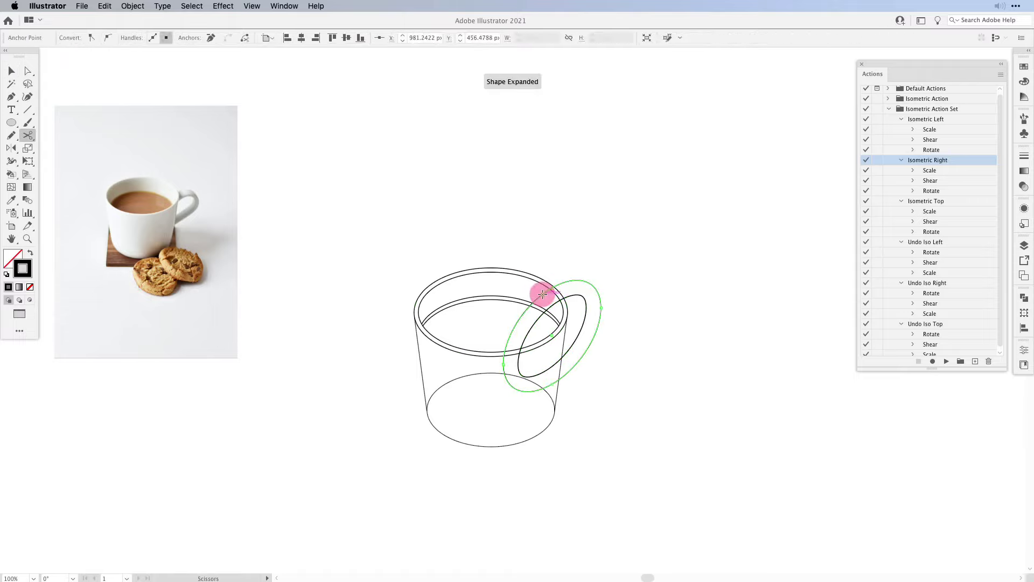
click(554, 384)
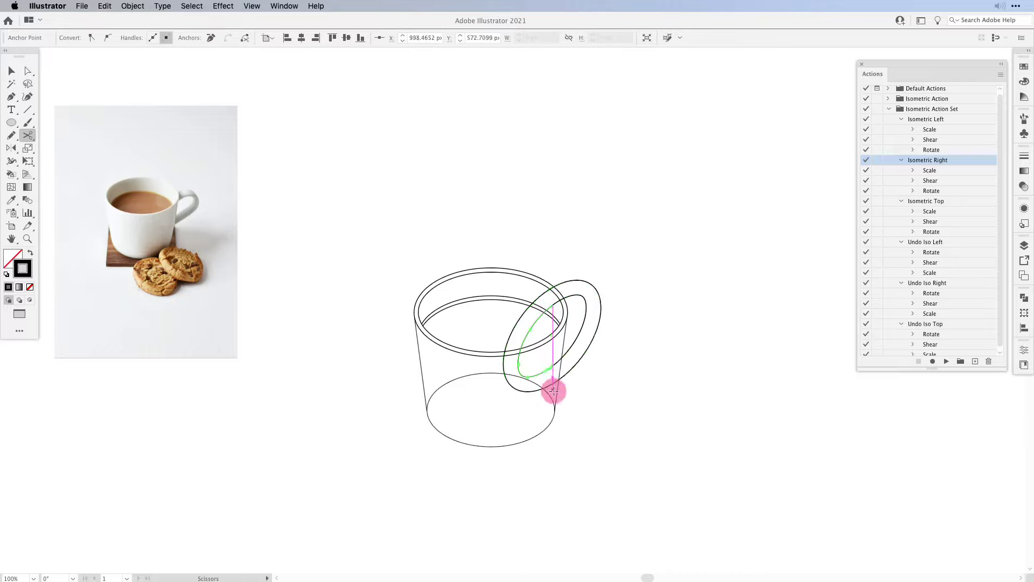
key(Delete)
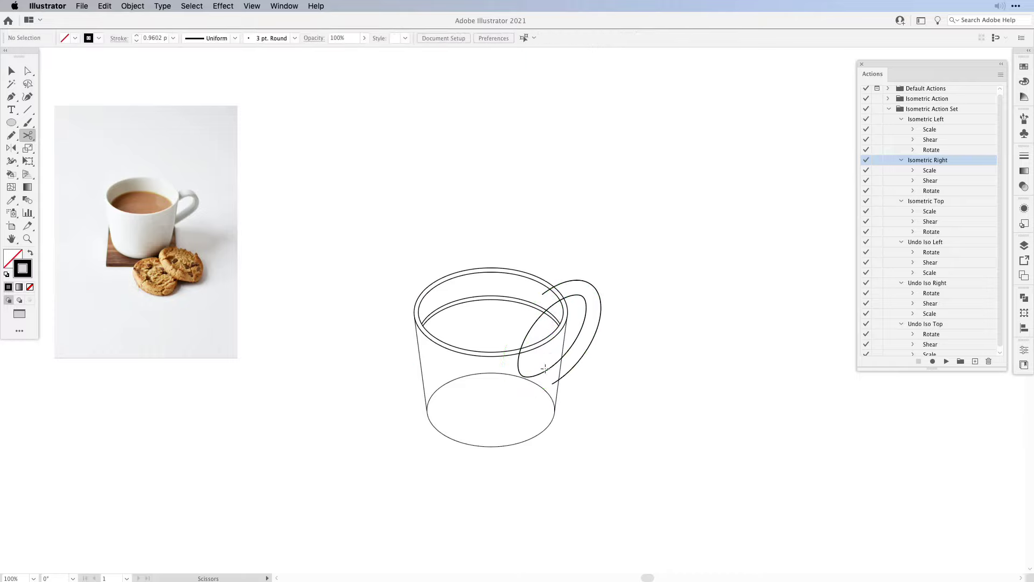
key(a)
click(548, 371)
key(Delete)
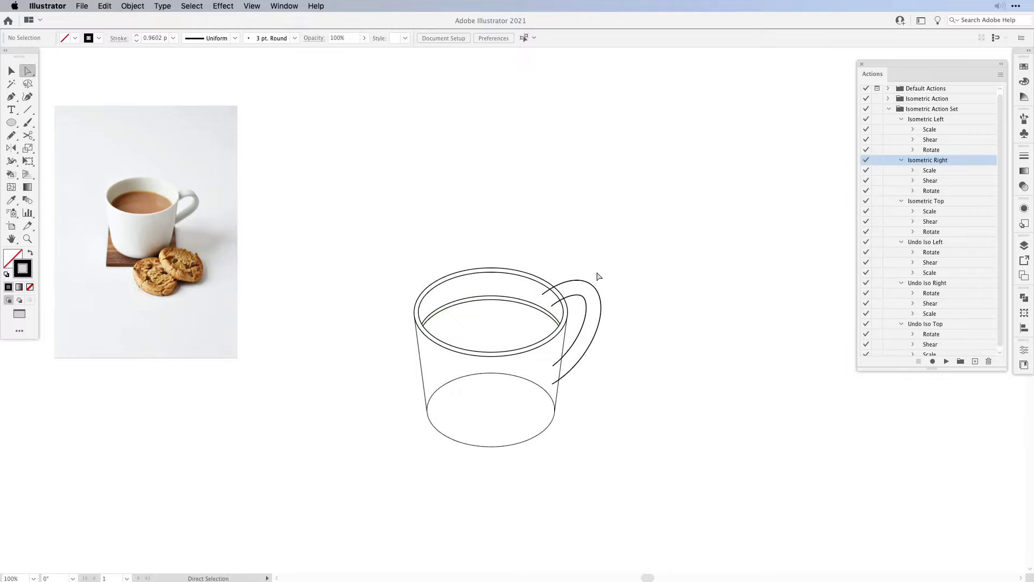
Duplicate both handle arcs about 13 px up and 13 px to the left for the handle's back edges
key(v)
drag(587, 315, 577, 344)
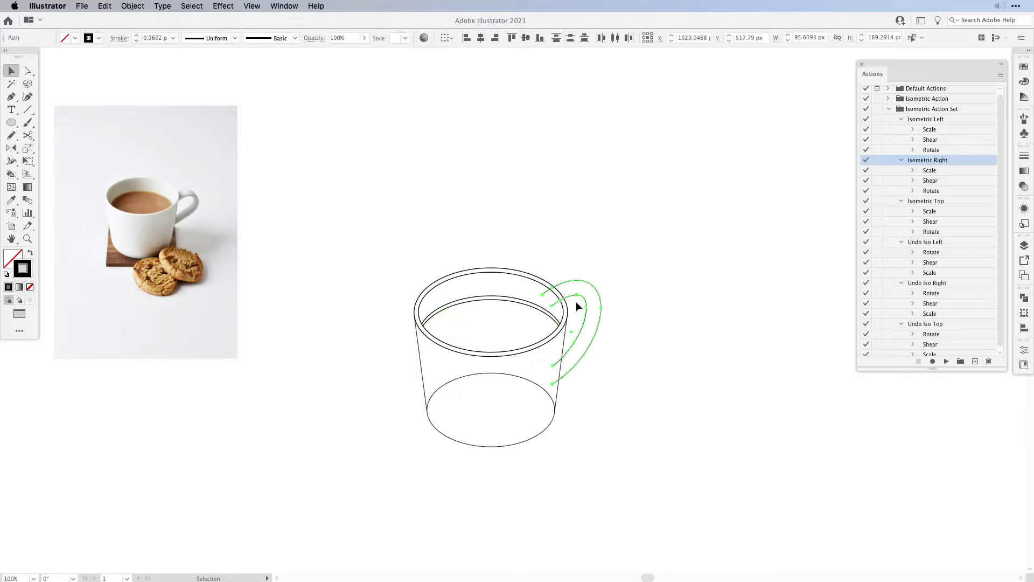
drag(578, 292, 570, 291)
key(a)
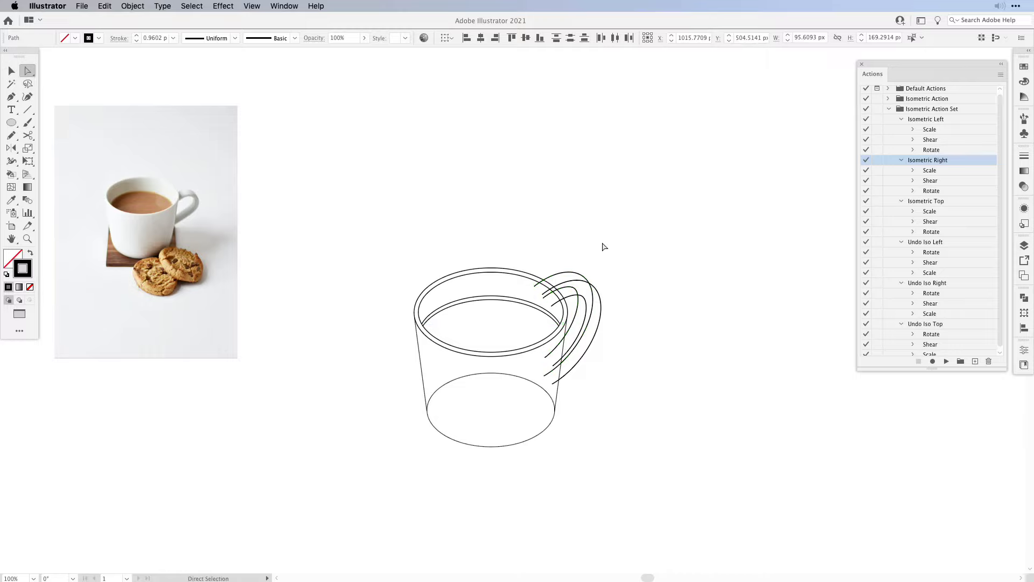
click(618, 260)
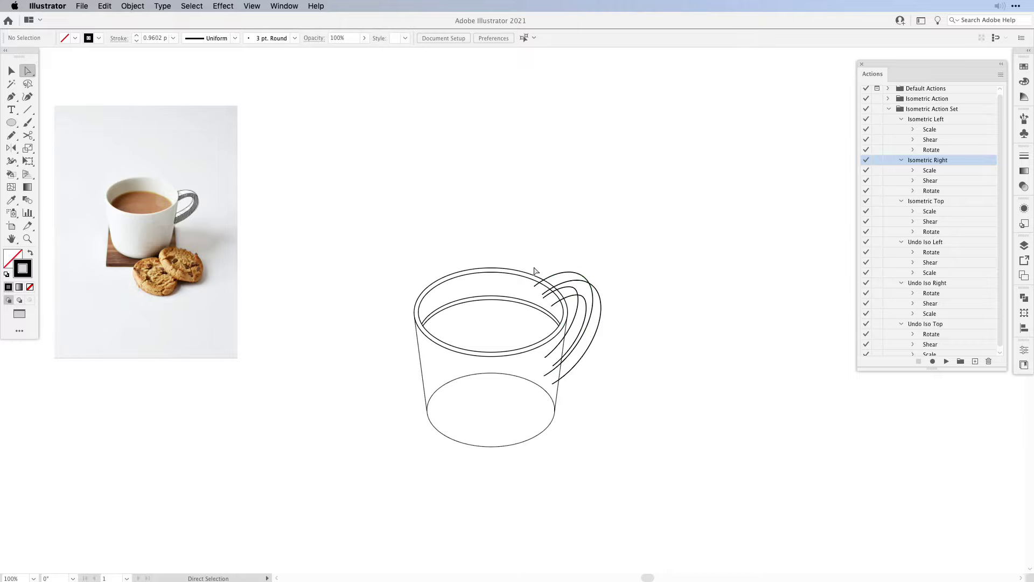
Cut the outer back handle arc with Scissors where it crosses the front outer arc, and delete its lower part
click(571, 273)
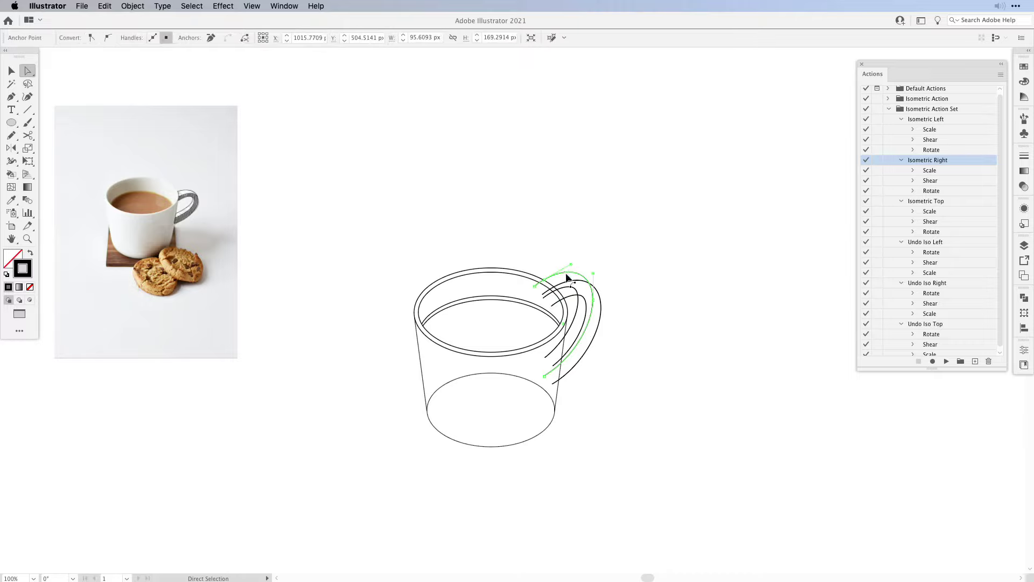
key(c)
click(589, 282)
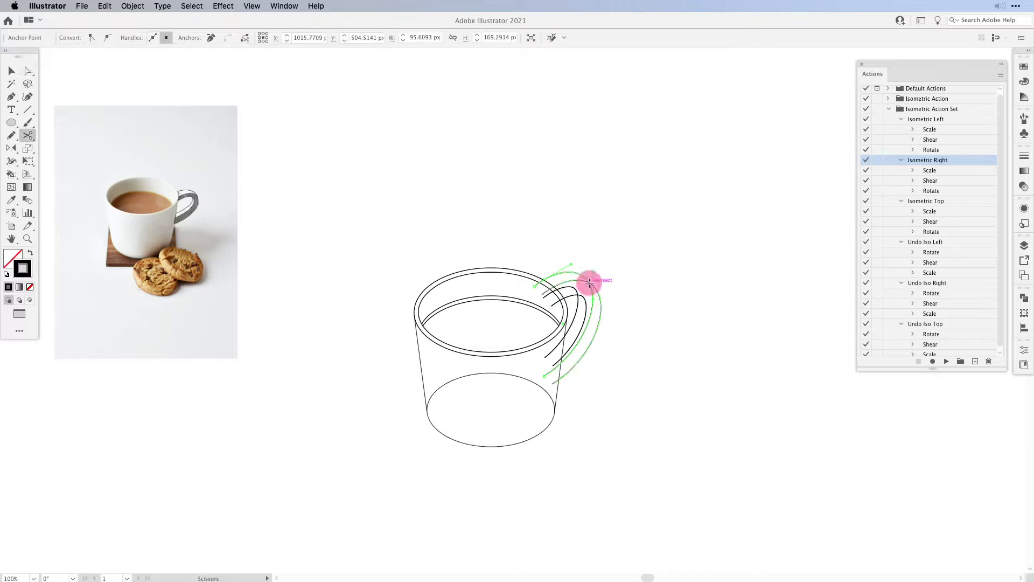
key(Delete)
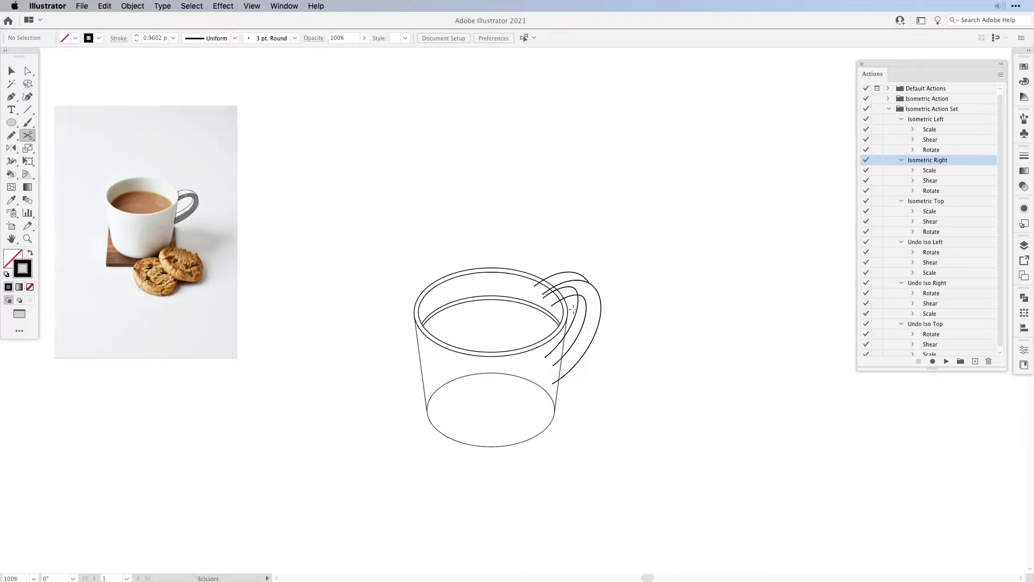
Cut the inner back handle arc where it crosses the front inner arc, and delete its upper part
key(v)
click(573, 296)
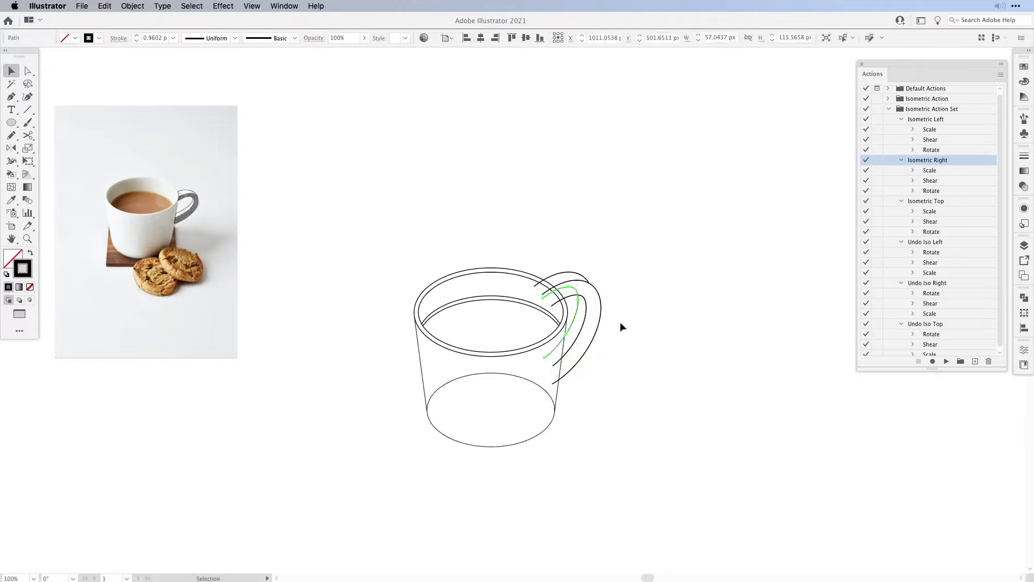
key(c)
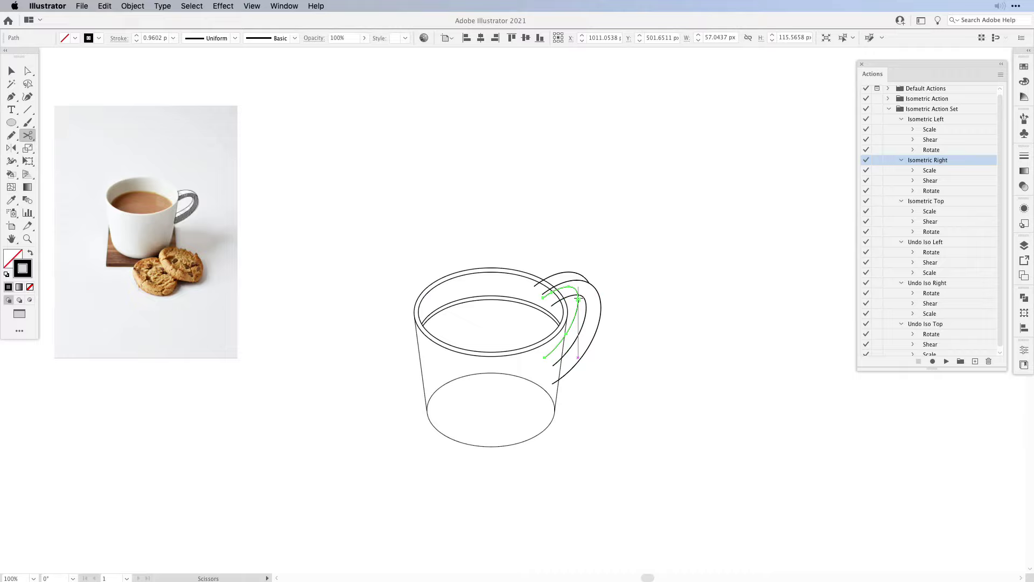
click(580, 295)
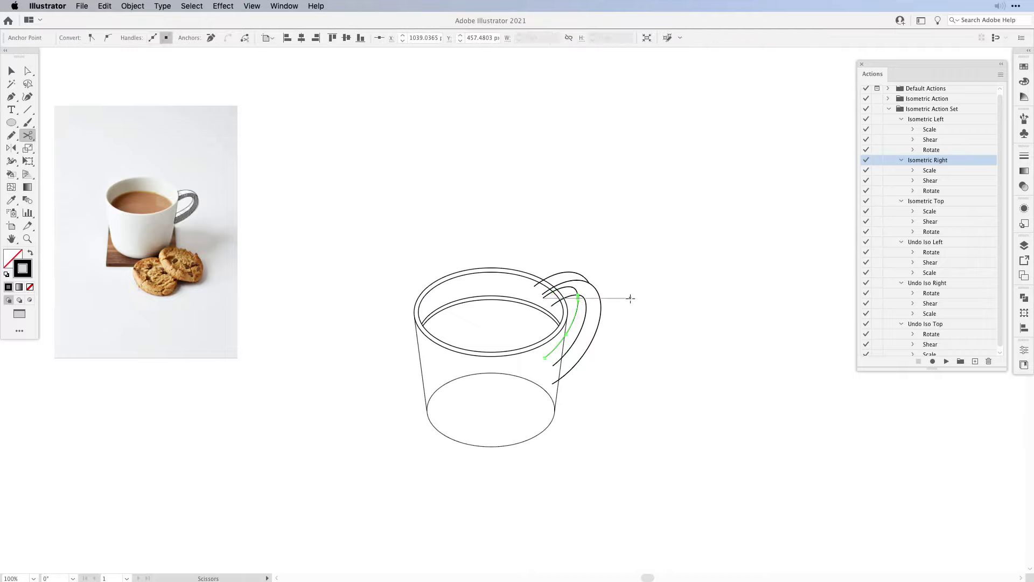
key(a)
key(super+shift+a)
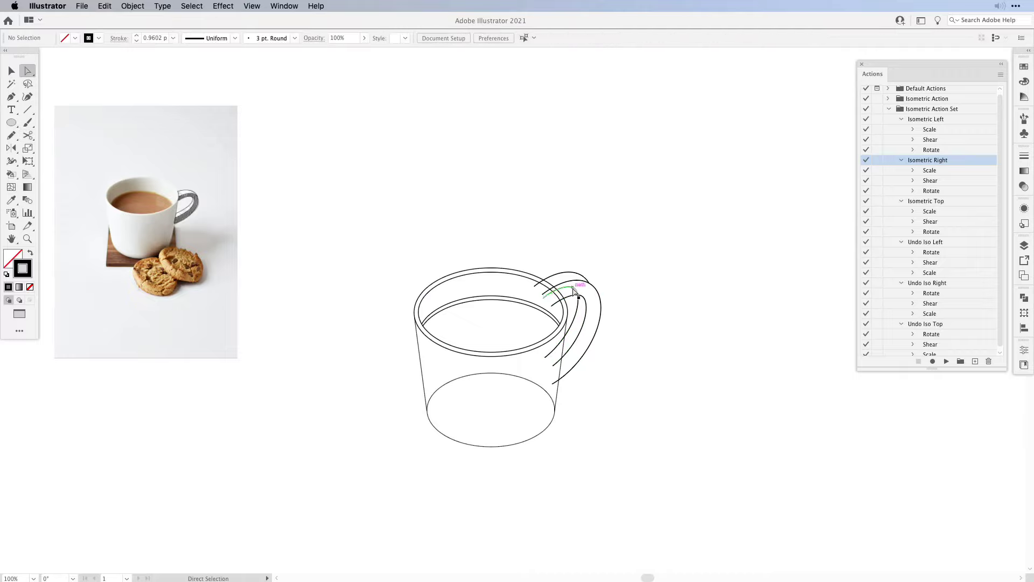
click(572, 288)
key(Delete)
key(Delete)
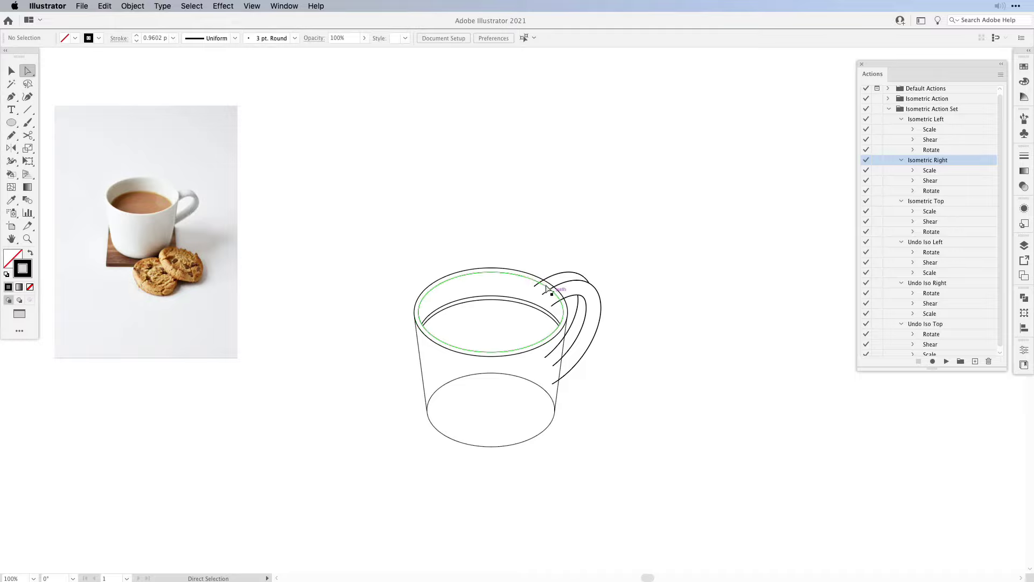
Cut the handle lines with Scissors where they meet the cup's outer rim and right side line
key(z)
drag(519, 257, 607, 397)
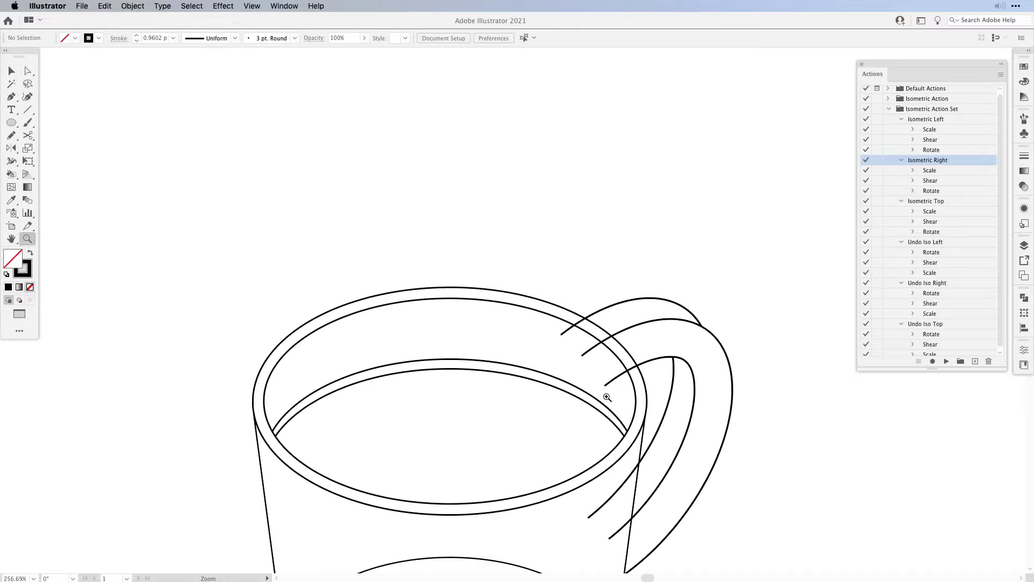
key(c)
click(613, 336)
click(637, 366)
drag(637, 366, 620, 209)
click(621, 308)
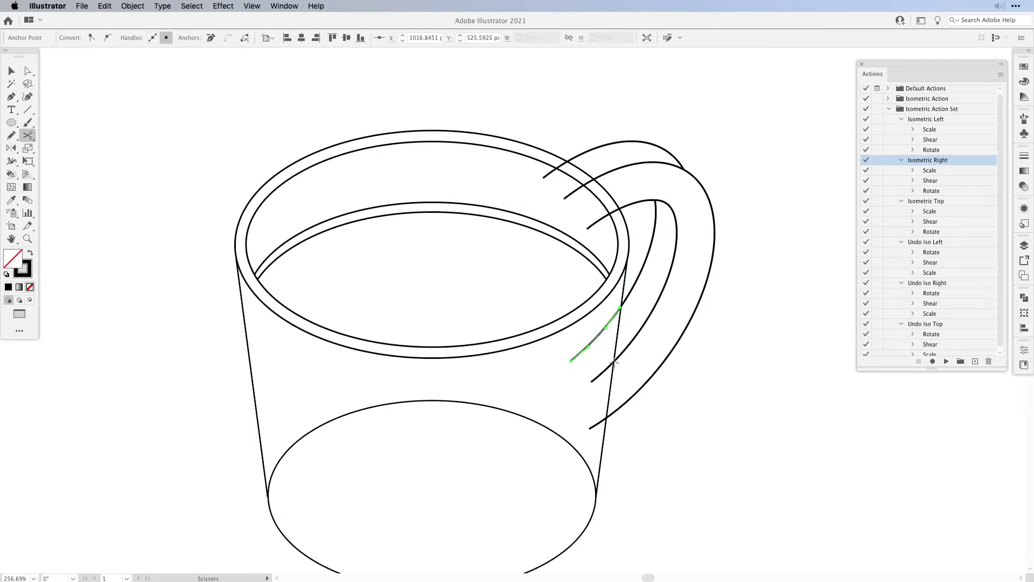
click(615, 361)
click(607, 417)
Delete the handle line ends that overlap the cup, so every handle line stops at the cup's outer edge
key(a)
key(Delete)
key(Delete)
click(602, 373)
key(Delete)
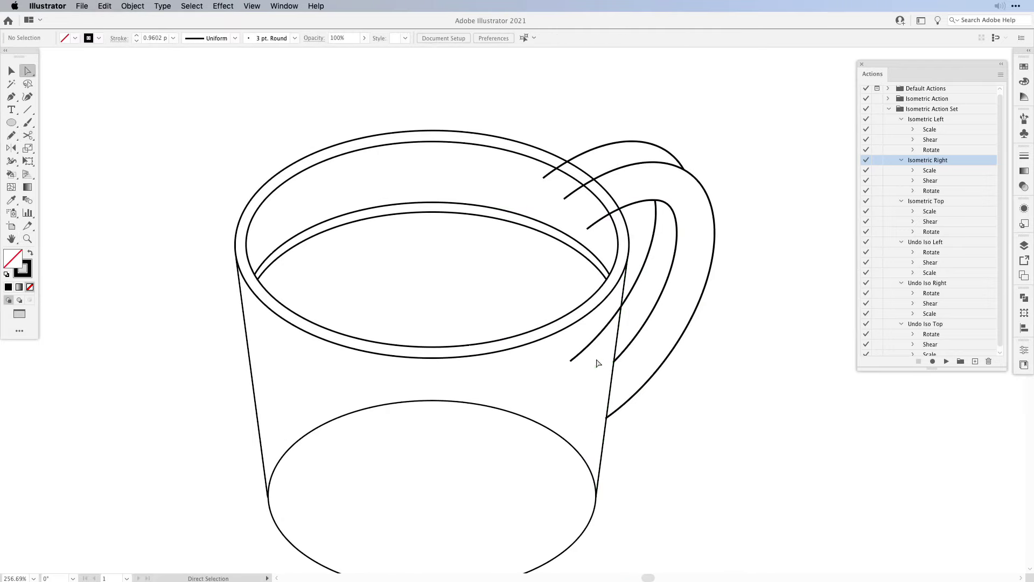
key(v)
click(593, 344)
key(Delete)
click(596, 222)
key(Delete)
click(572, 193)
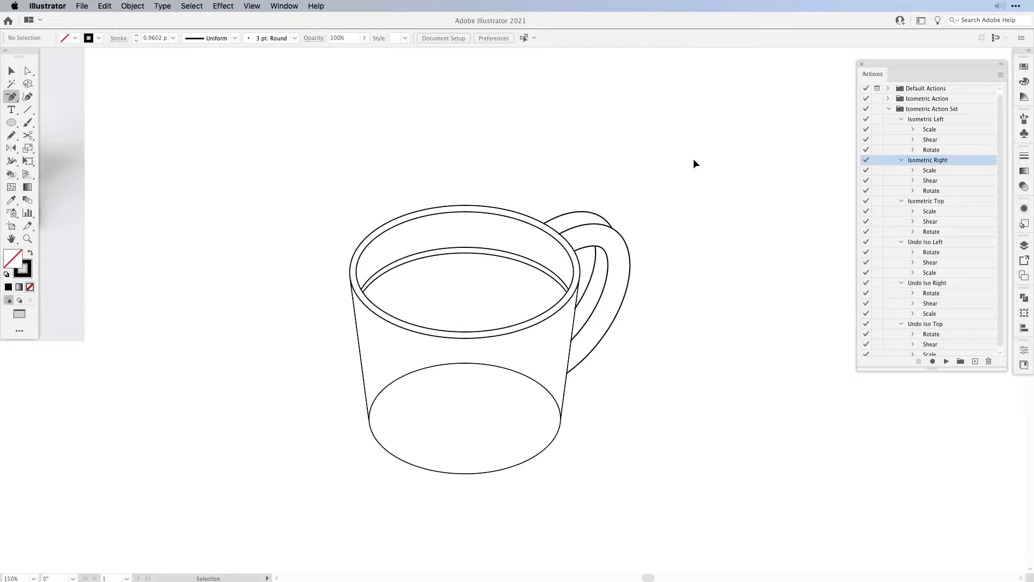
key(super+equal)
key(super+minus)
key(super+minus)
drag(650, 254, 679, 240)
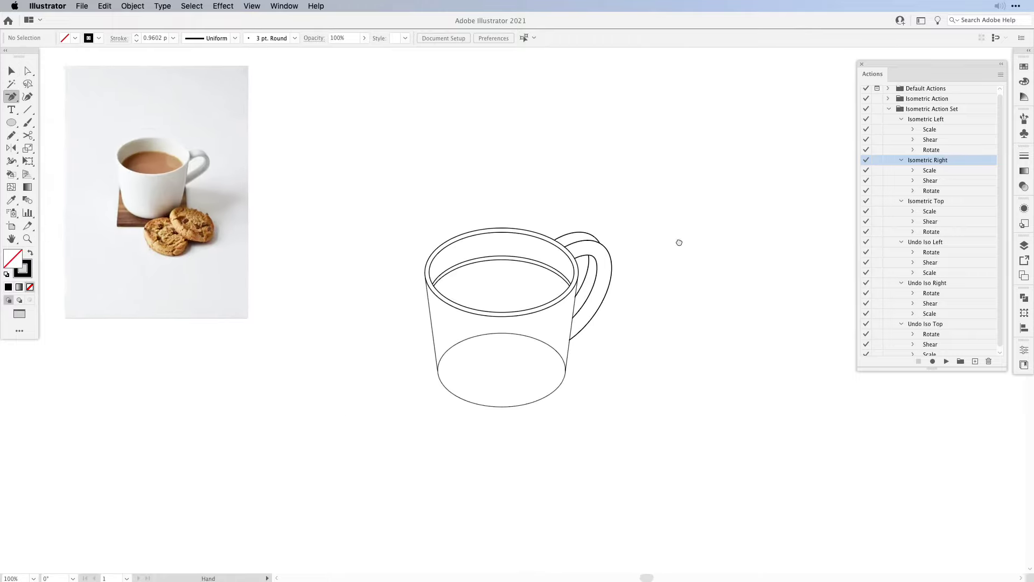
Duplicate the cup's base ellipse, enlarge the copy to about 470 by 272 px, and place it around the base as a saucer
key(b)
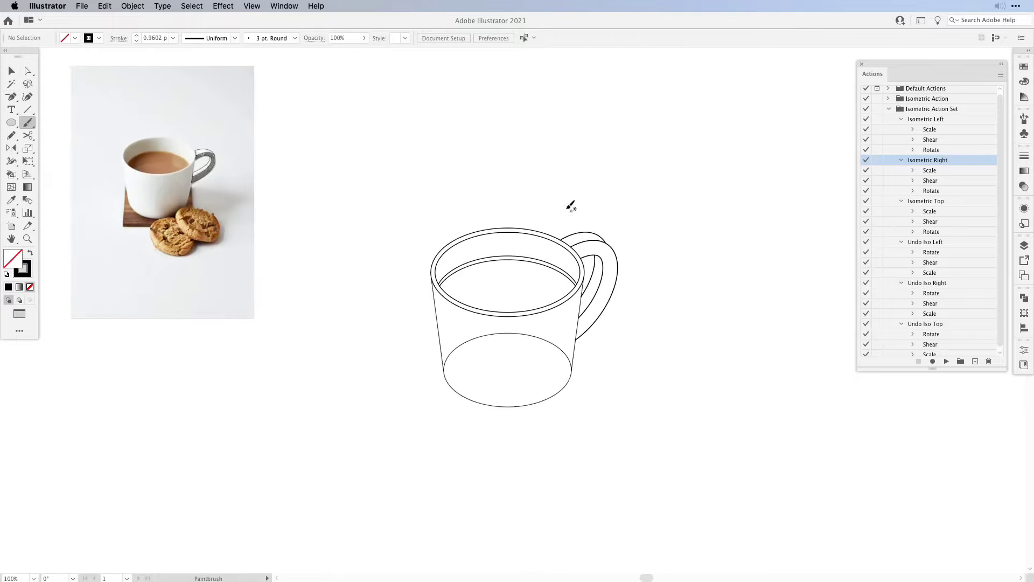
key(v)
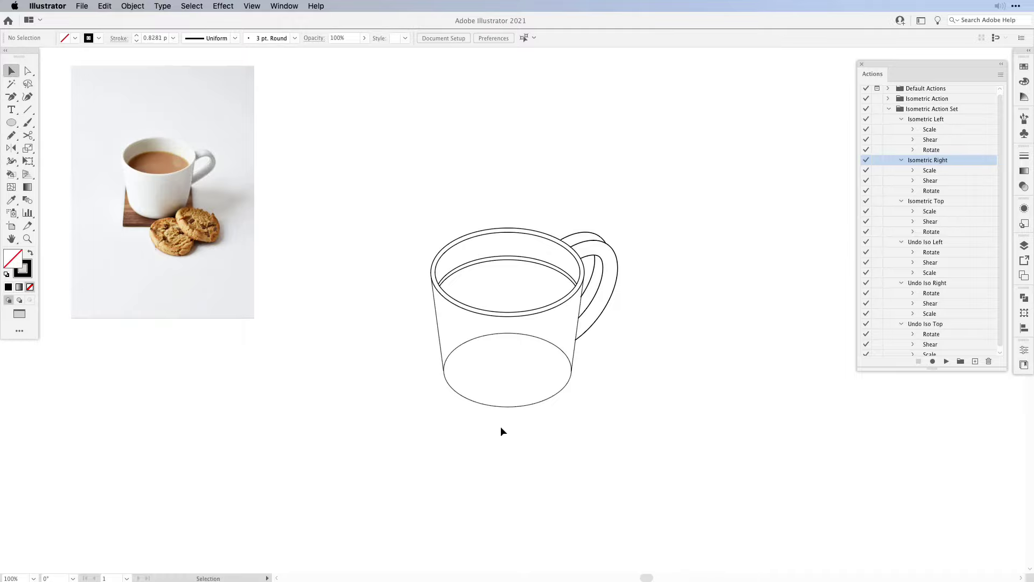
drag(502, 410, 507, 431)
key(e)
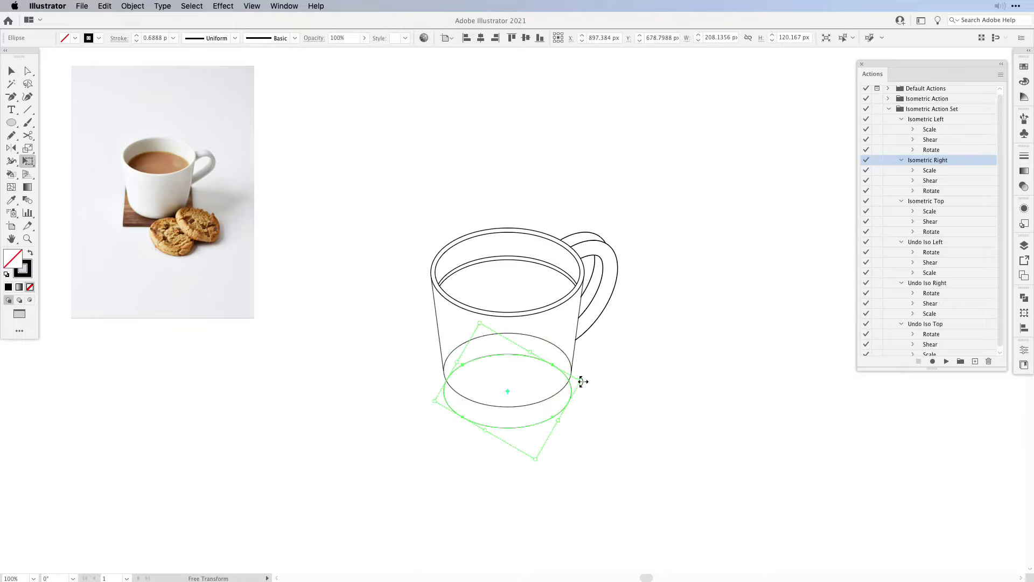
drag(582, 381, 674, 385)
key(v)
drag(526, 473, 528, 452)
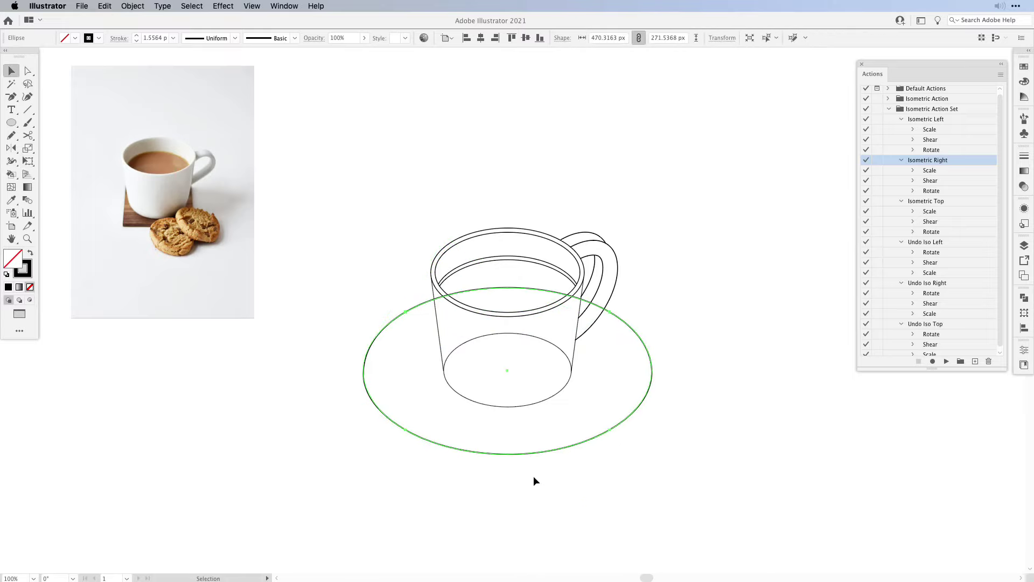
Set the stroke weight of all cup and saucer outlines to 1 pt, and select the saucer ellipse
drag(406, 234, 680, 499)
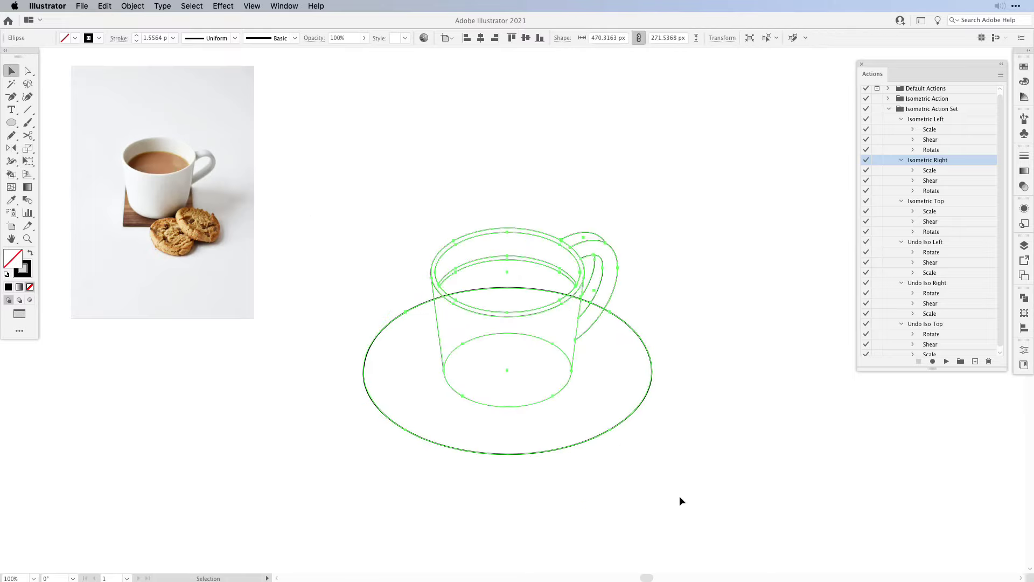
click(168, 38)
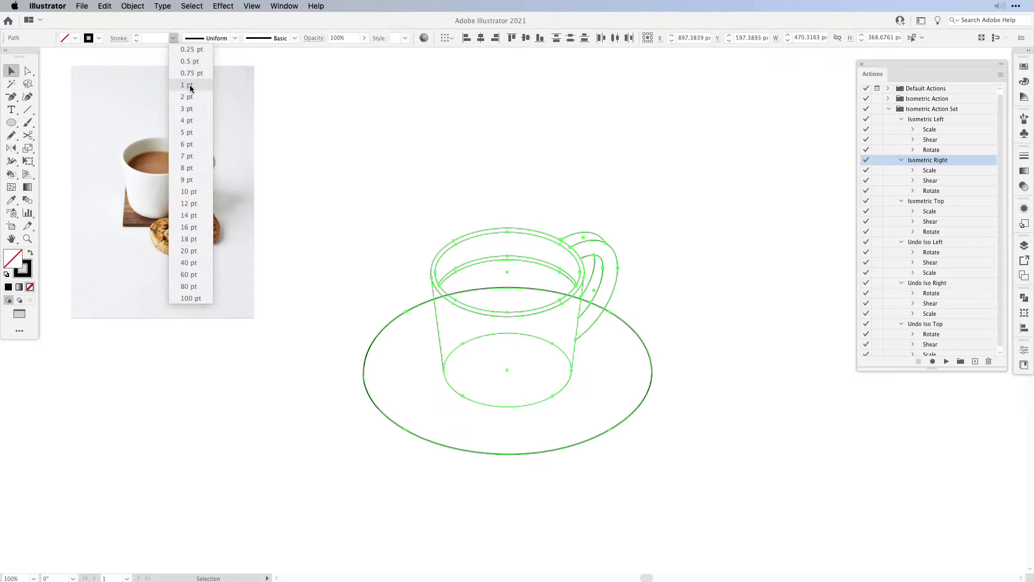
click(188, 85)
click(723, 393)
click(652, 369)
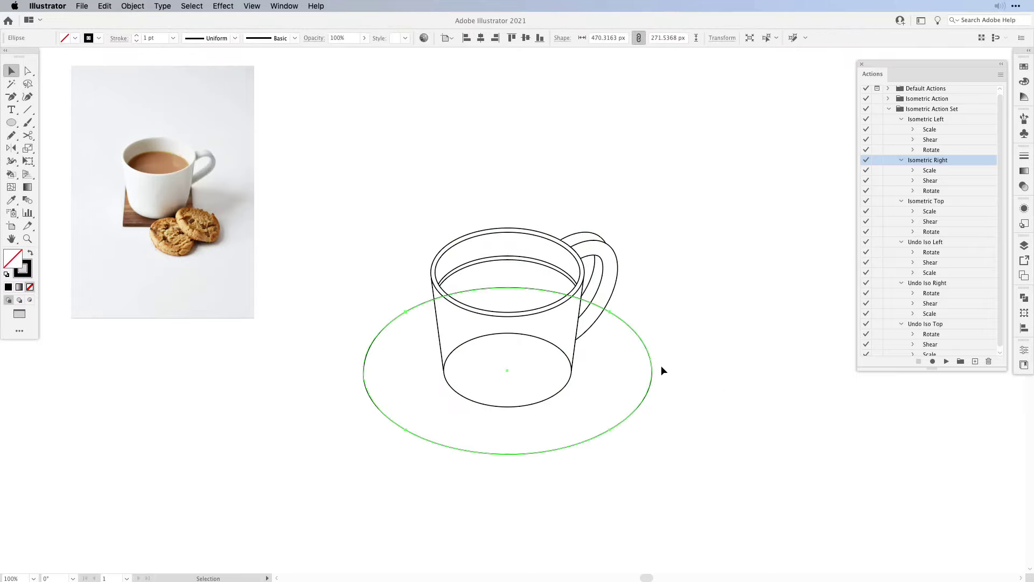
Duplicate the saucer ellipse about 15 px lower and cut the copy with Scissors where the two ellipses cross on either side
drag(561, 450, 563, 460)
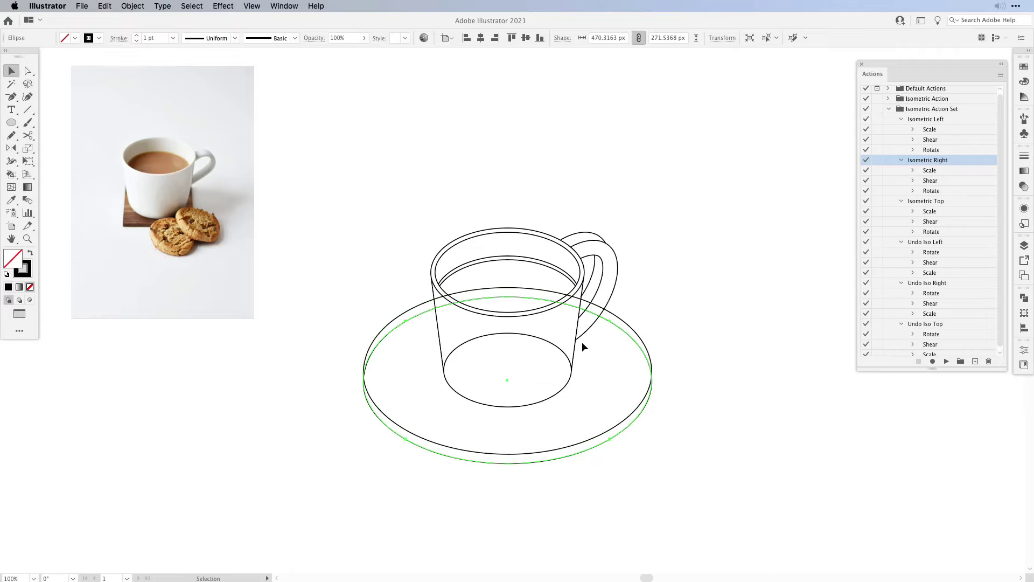
key(super+equal)
key(super+equal)
key(super+equal)
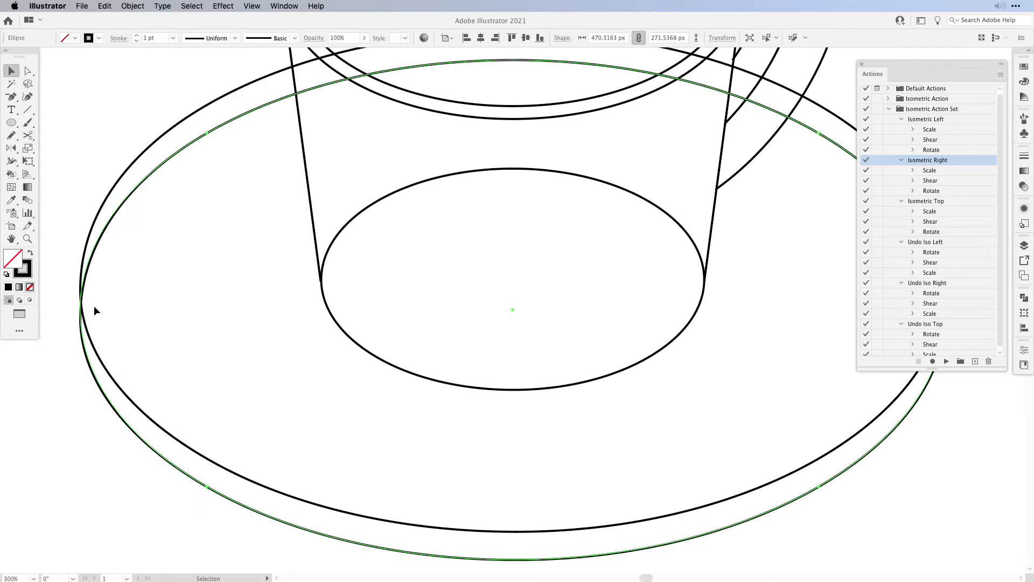
key(c)
click(81, 301)
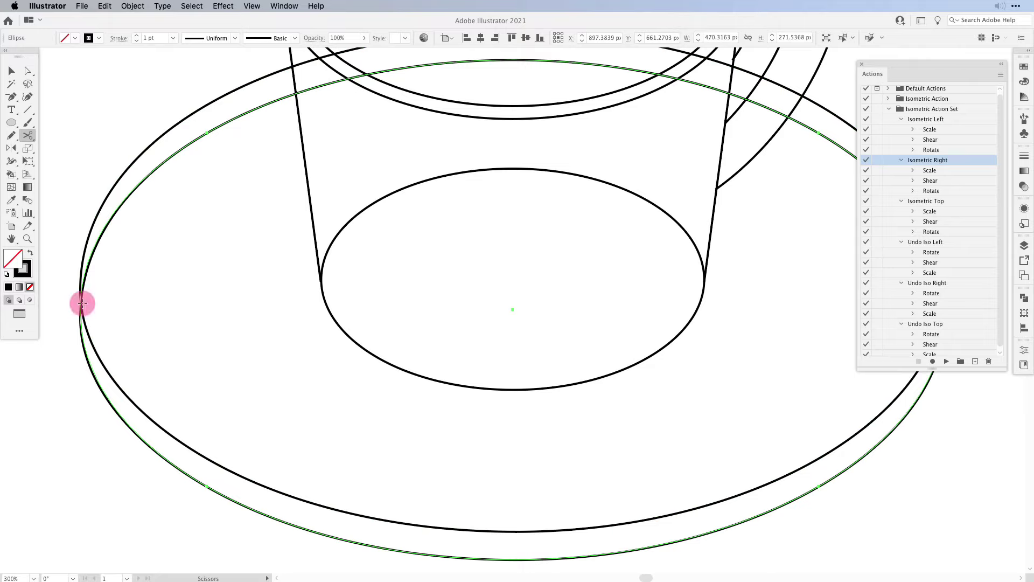
scroll(571, 305, right, 6)
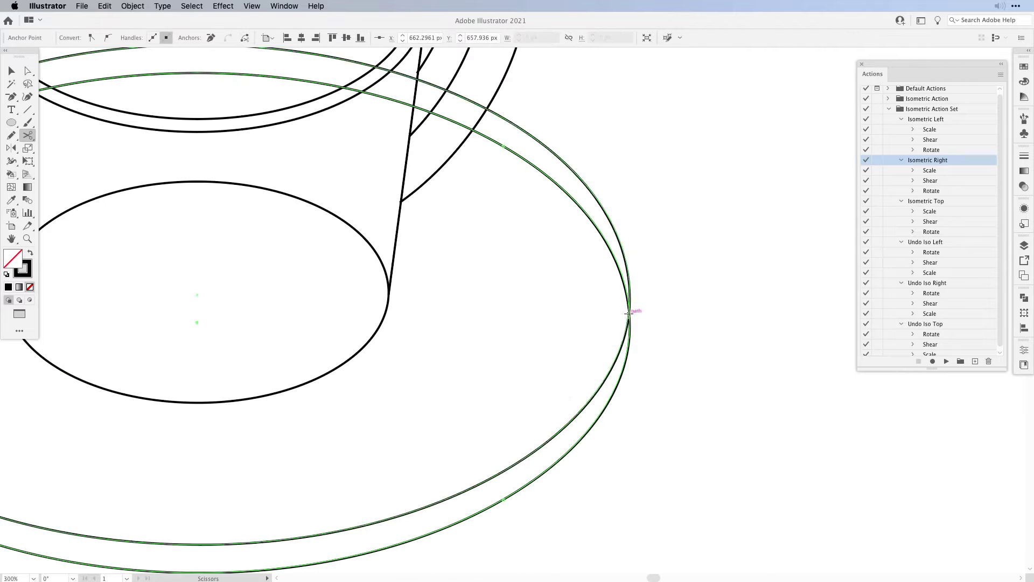
click(629, 312)
Delete the upper arc of the lowered saucer copy, leaving its lower arc as the saucer's thickness
key(a)
click(607, 245)
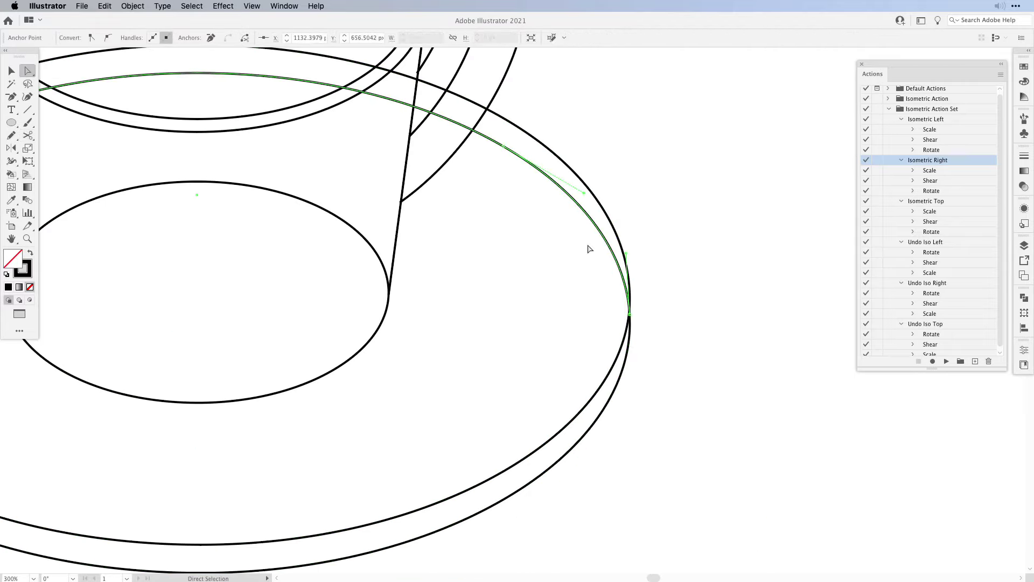
key(Delete)
key(Delete)
key(super+minus)
key(ctrl+1)
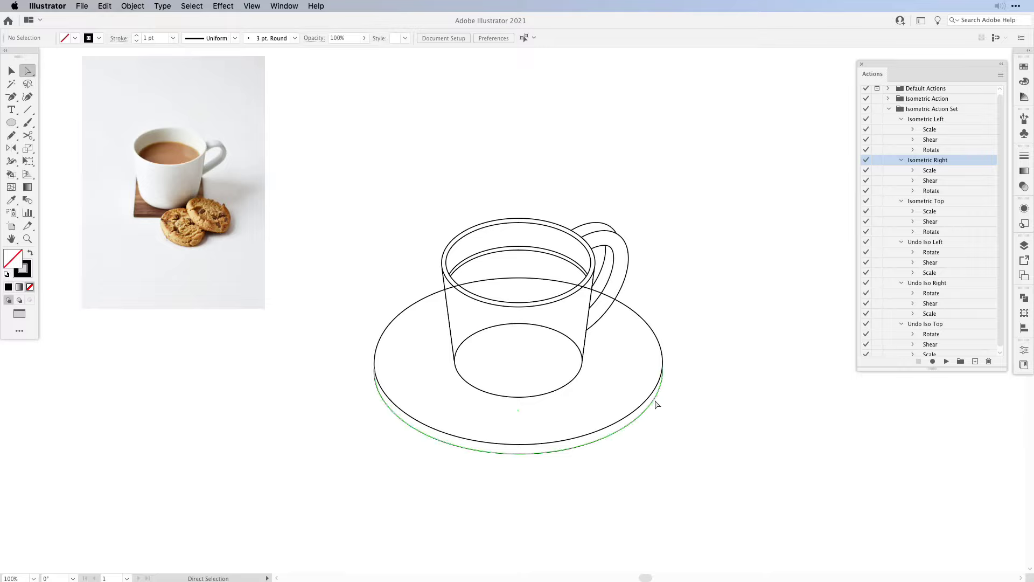
Duplicate the cup's base ellipse to its left and the saucer ellipse to its lower left as shadow outlines
key(v)
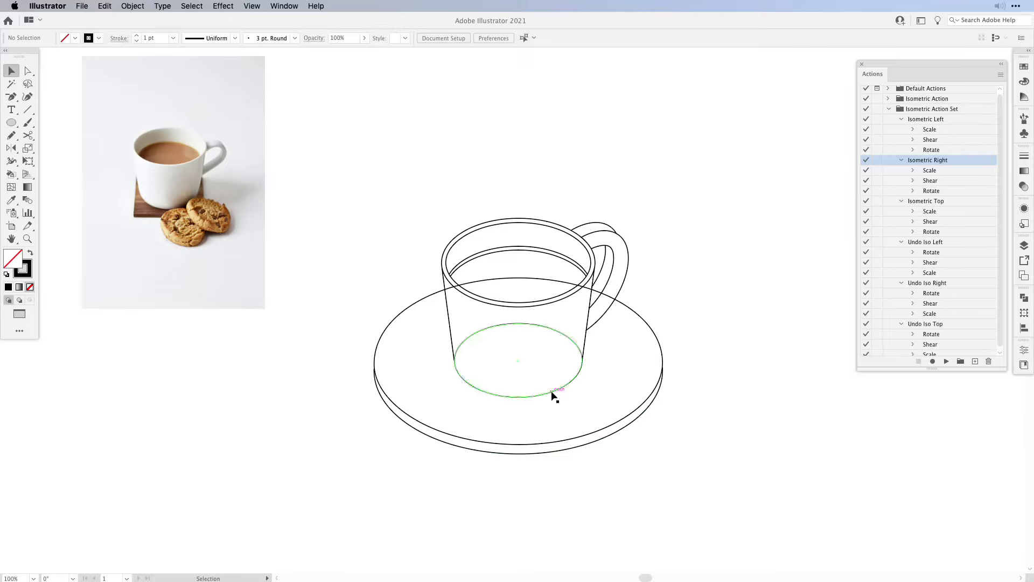
drag(554, 390, 520, 403)
click(510, 445)
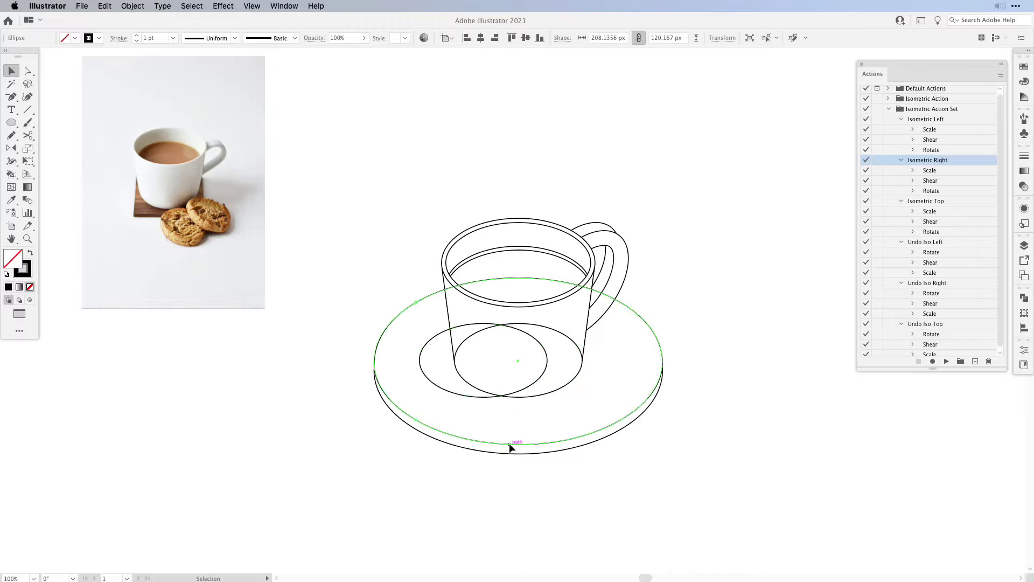
drag(510, 445, 441, 467)
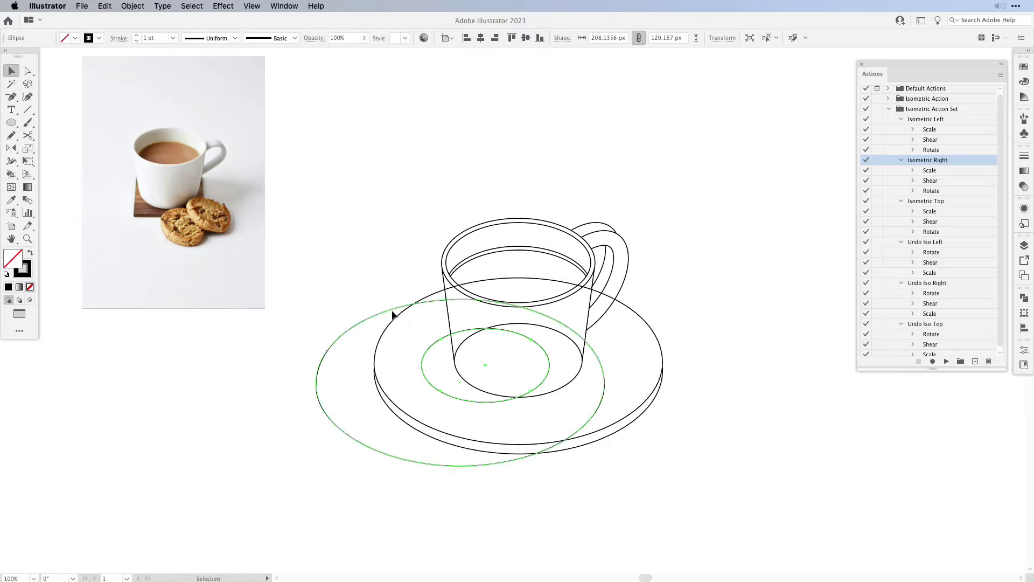
Cut the large shadow ellipse with Scissors where it crosses the saucer's upper-left edge and lower edge
key(c)
click(416, 302)
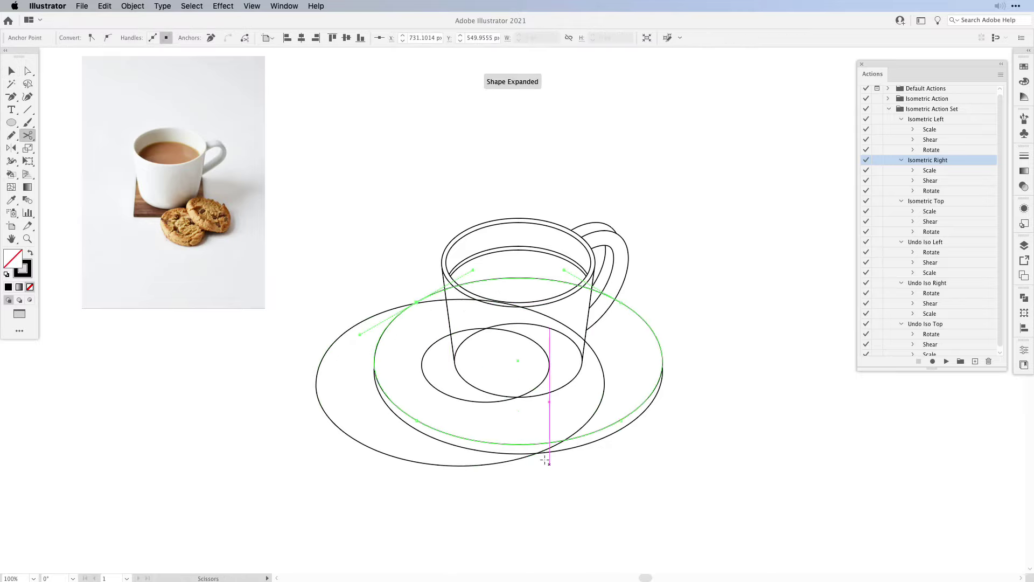
click(538, 453)
key(super+z)
click(538, 454)
key(super+z)
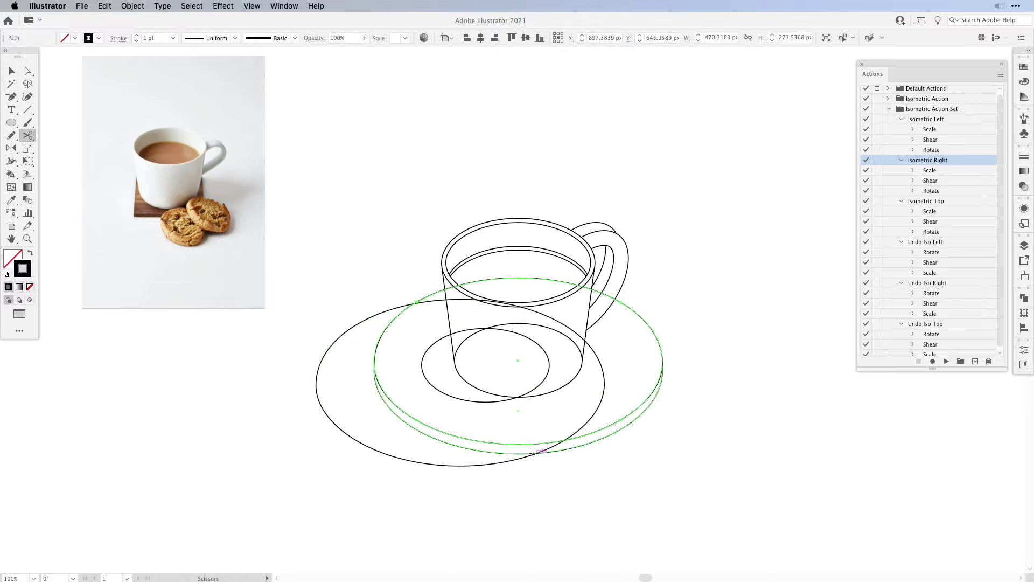
click(535, 453)
super+click(550, 449)
click(537, 453)
Delete the section of the large shadow ellipse that overlaps the saucer
key(a)
click(573, 330)
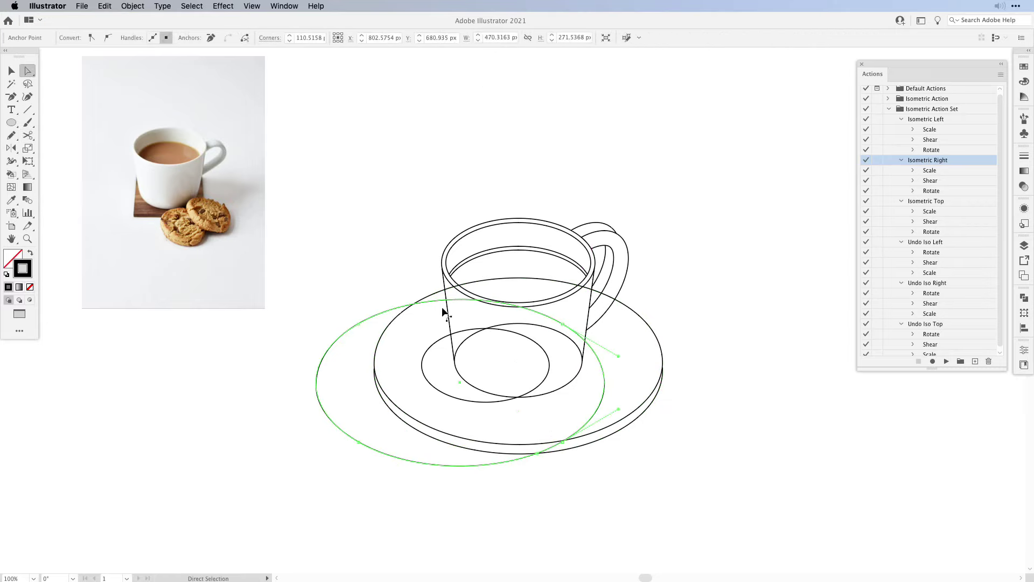
click(413, 304)
key(Delete)
key(Delete)
Trim the small shadow ellipse so that only its arc outside the cup's left side and base remains
click(486, 328)
key(super+z)
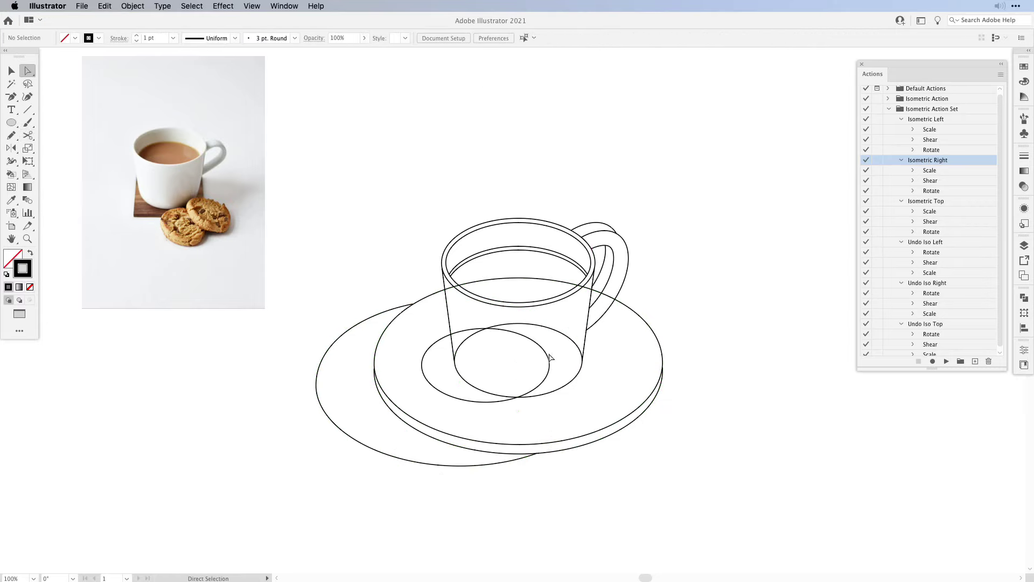
key(Delete)
key(c)
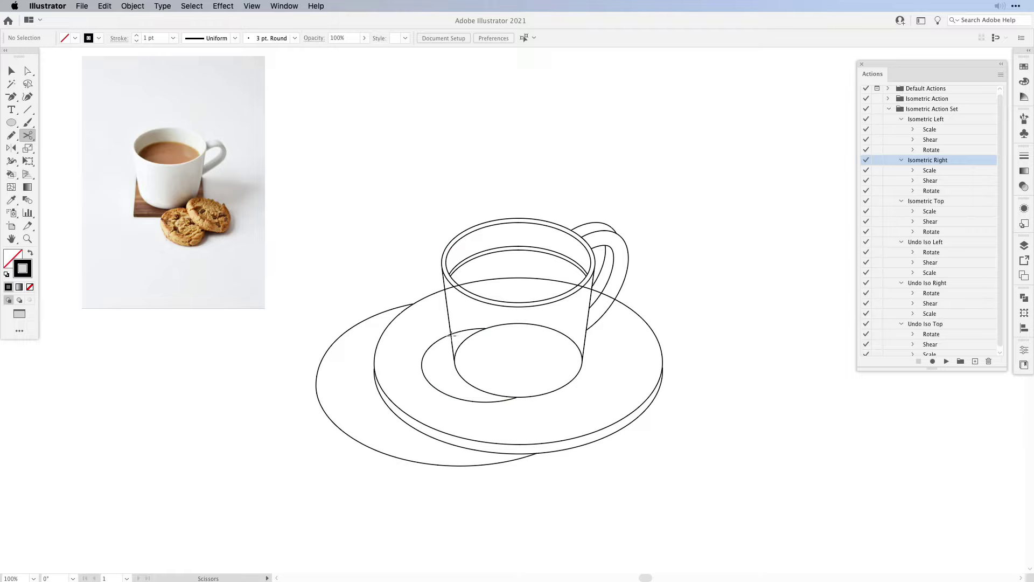
click(451, 335)
key(Delete)
Cut the saucer ellipse where it meets the cup's left and right sides and delete the section crossing the cup
key(a)
click(434, 296)
key(v)
key(b)
key(v)
key(c)
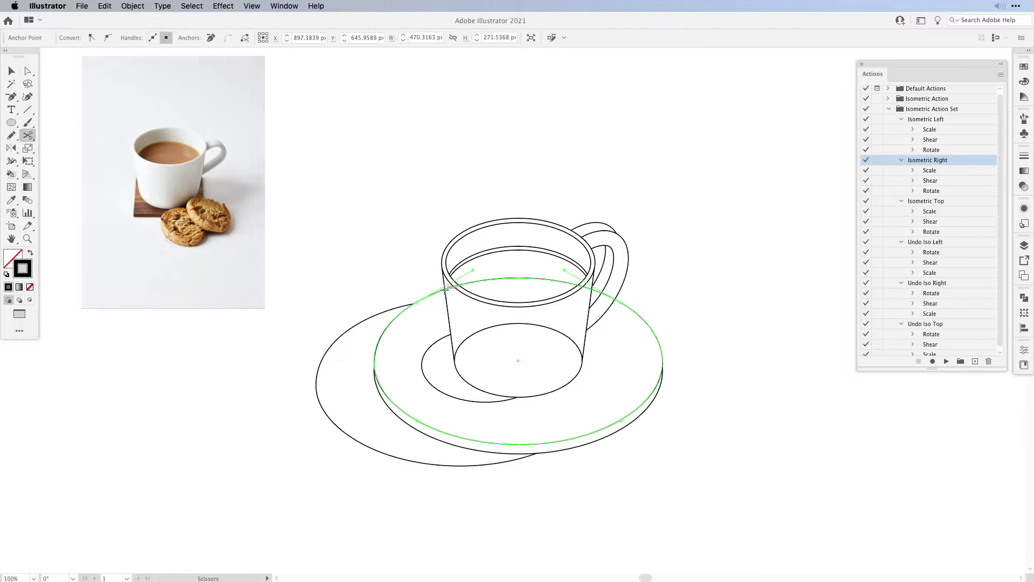
click(445, 290)
click(593, 290)
key(Delete)
Cut the saucer line at the handle's inner curve and delete the short piece between the cup and handle
key(v)
key(c)
click(602, 292)
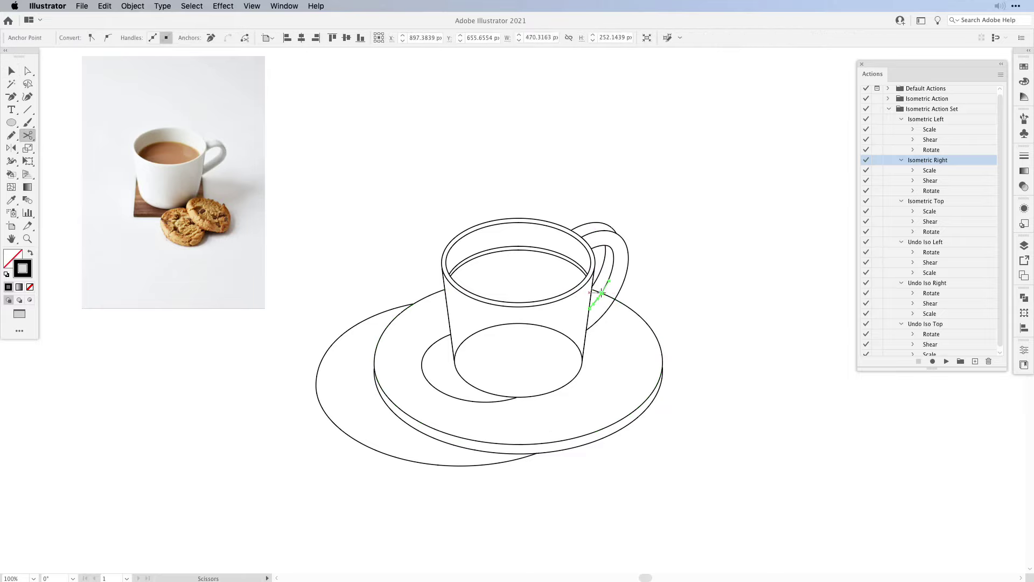
click(600, 292)
key(a)
click(597, 291)
key(Delete)
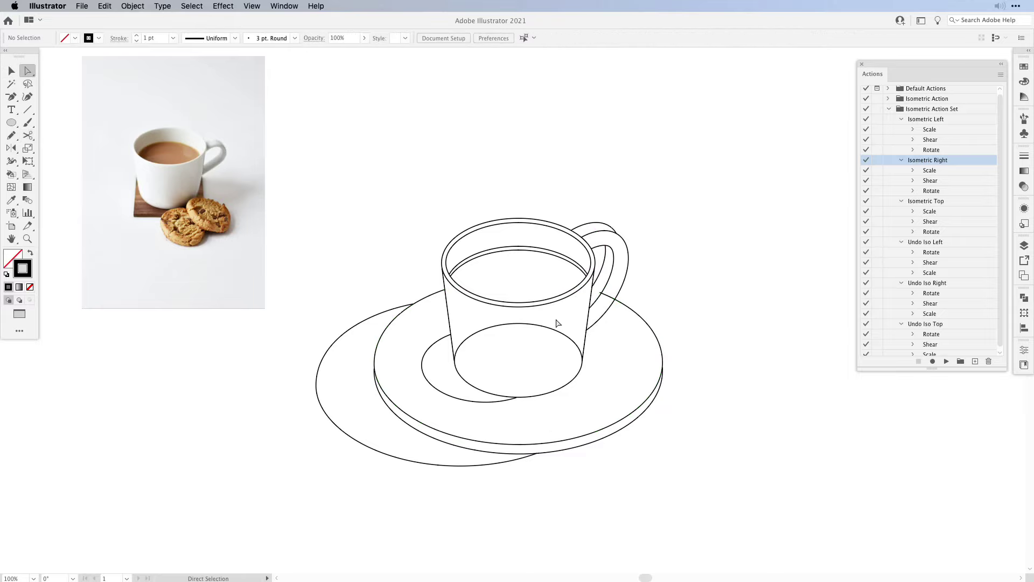
Cut off the remaining stub of the saucer line so that it ends exactly on the handle's inner curve
key(z)
drag(581, 274, 806, 489)
key(a)
click(663, 356)
key(v)
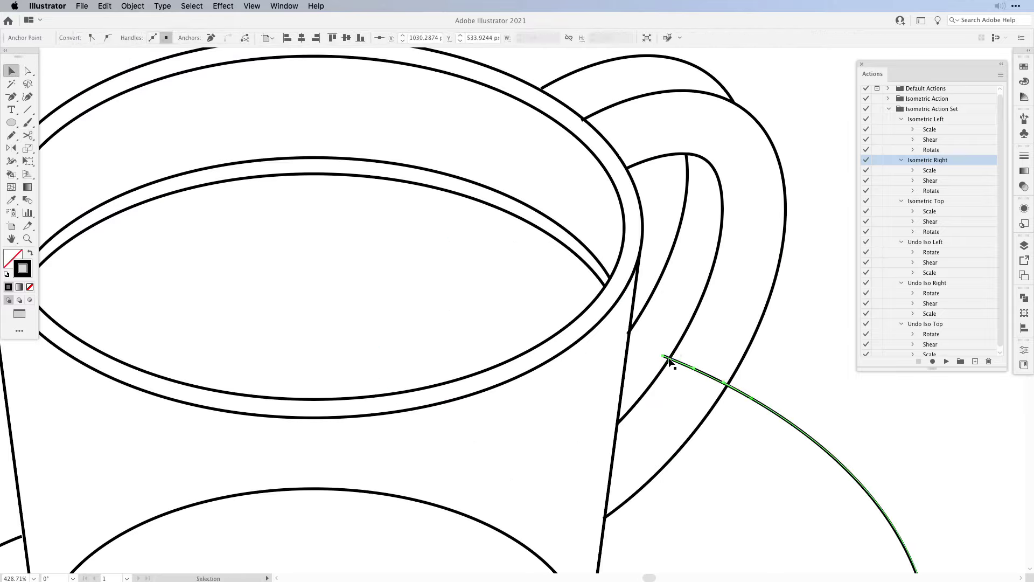
key(c)
click(668, 358)
key(a)
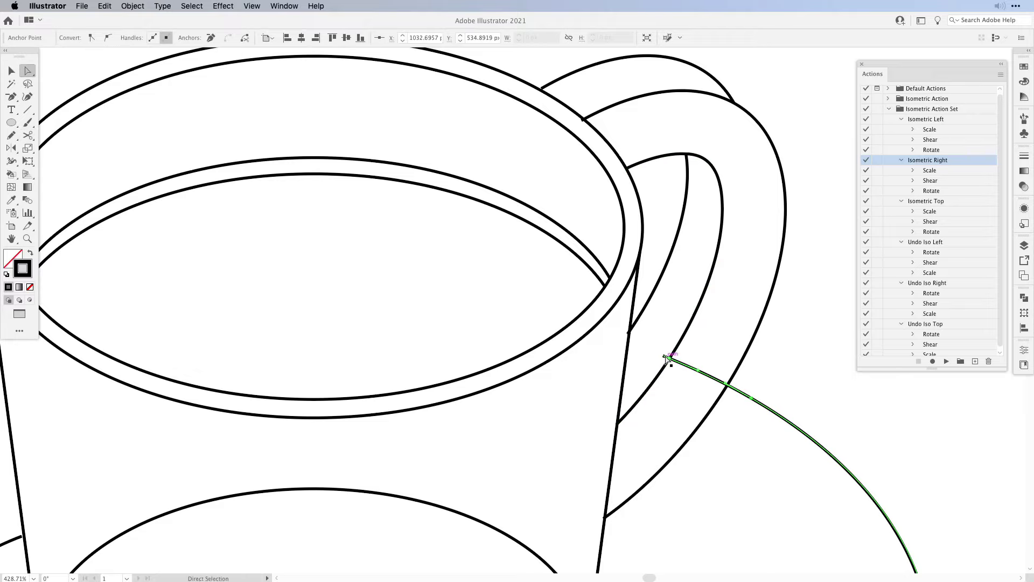
click(658, 345)
drag(658, 345, 709, 326)
Move the right end point of the handle's uppermost line onto the handle's outer curve
drag(607, 233, 600, 234)
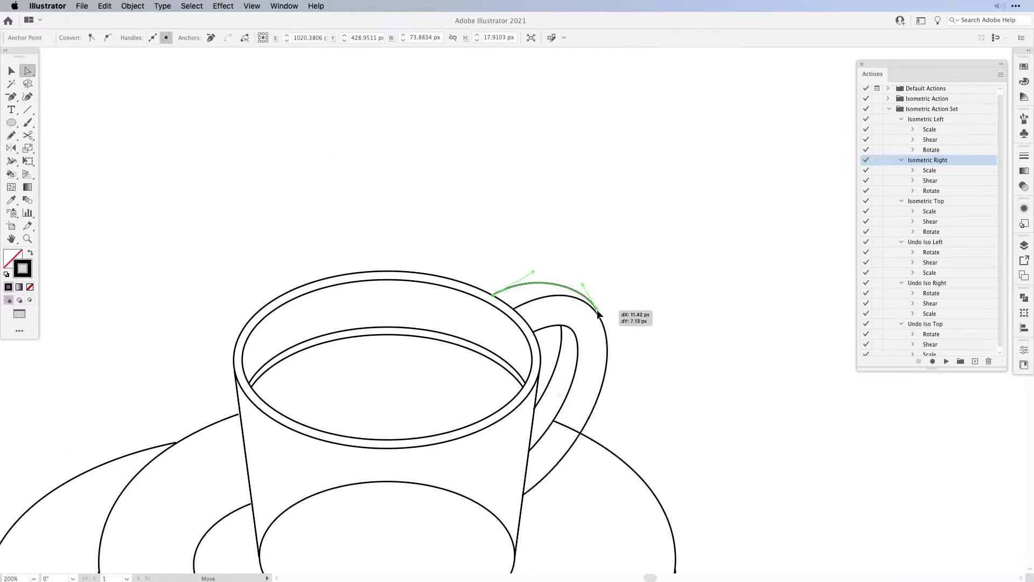
drag(598, 314, 597, 312)
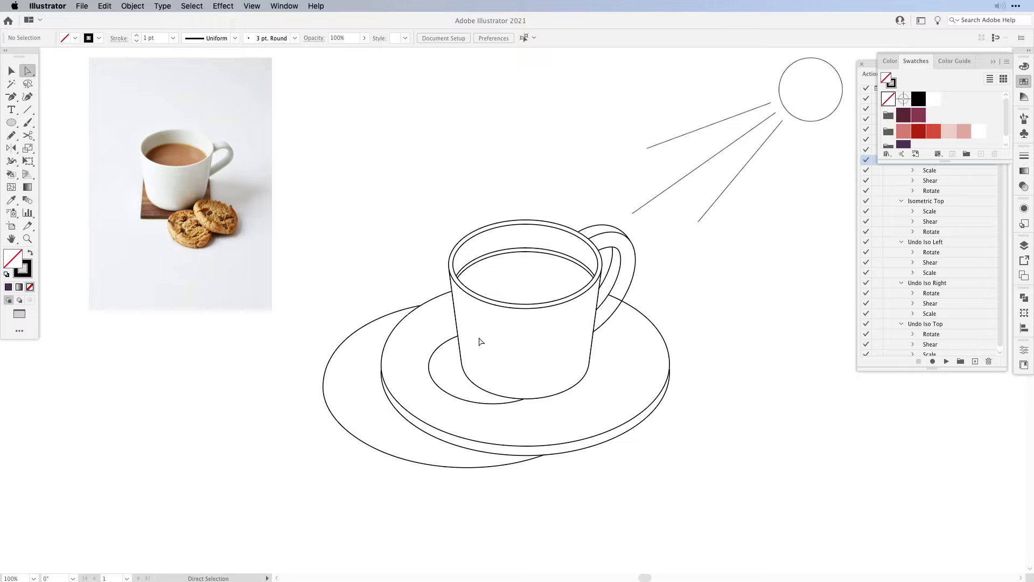
Draw a vertical shading line about 141 px long with the Pen tool from the rim to the base near the cup's left side
key(p)
key(super+equal)
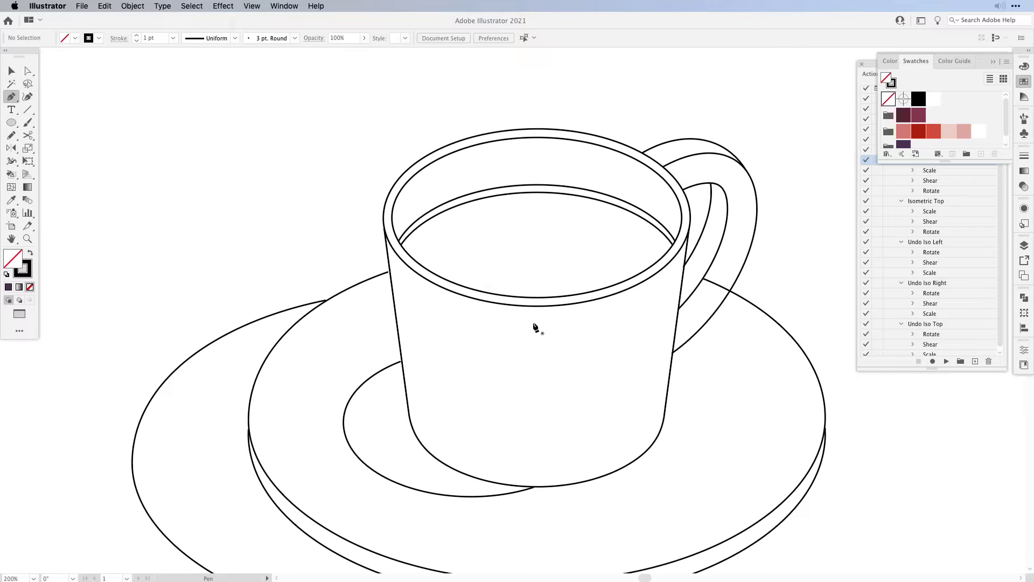
click(446, 291)
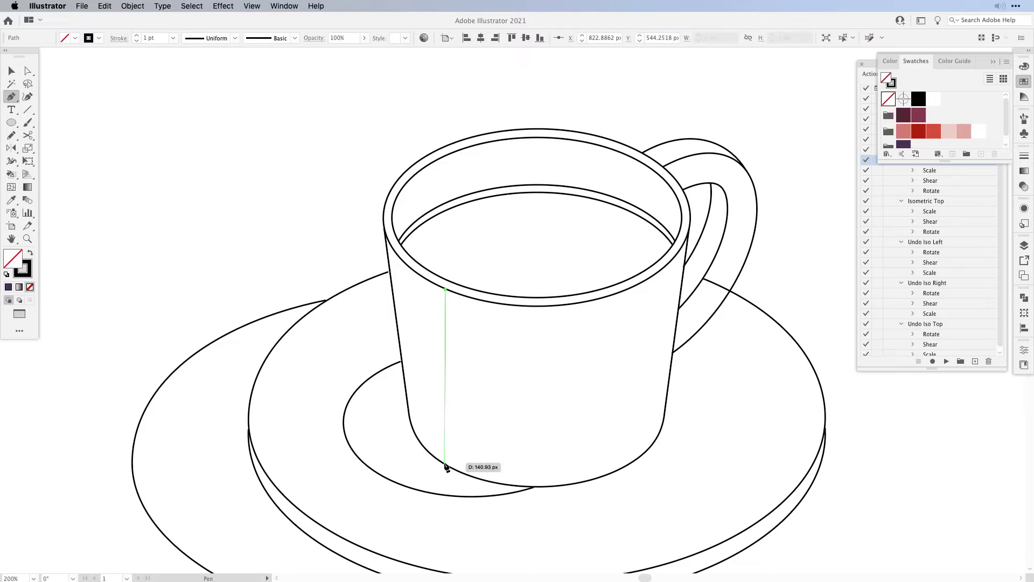
click(444, 463)
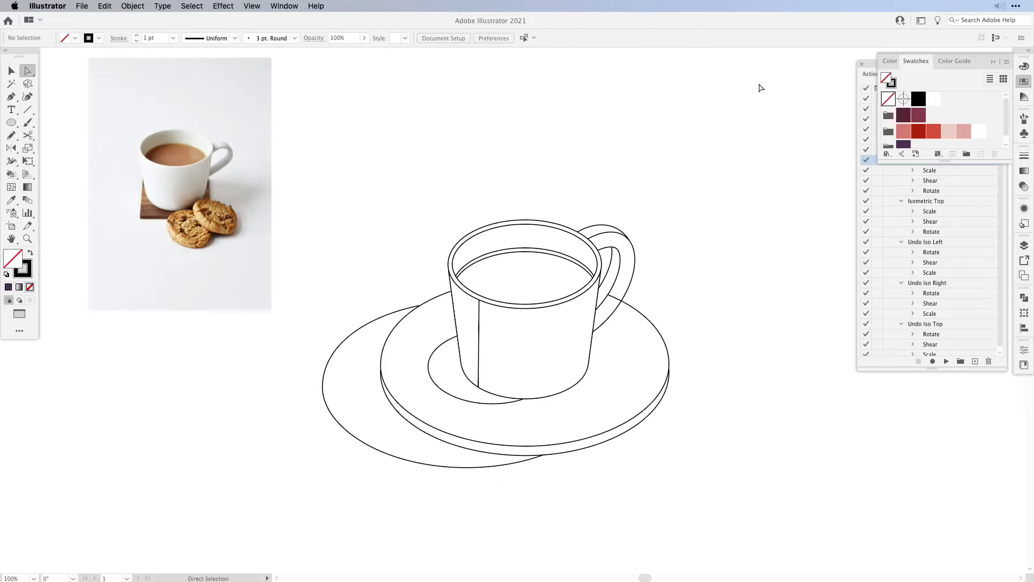
Float the colour swatches beside the artwork, above and right of the cup, and collapse the remaining colour controls
scroll(695, 182, up, 1)
scroll(695, 183, left, 1)
key(v)
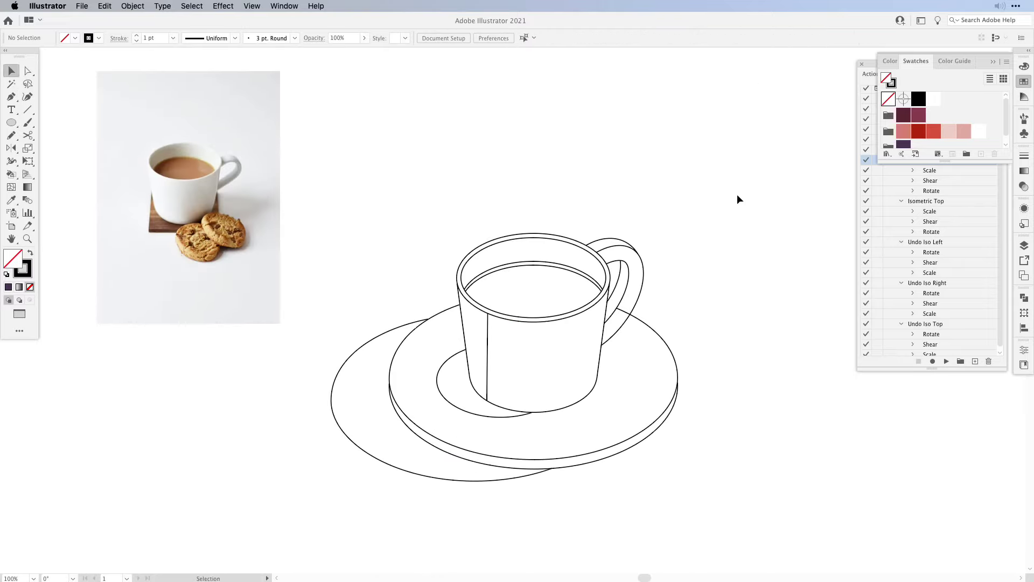
click(994, 60)
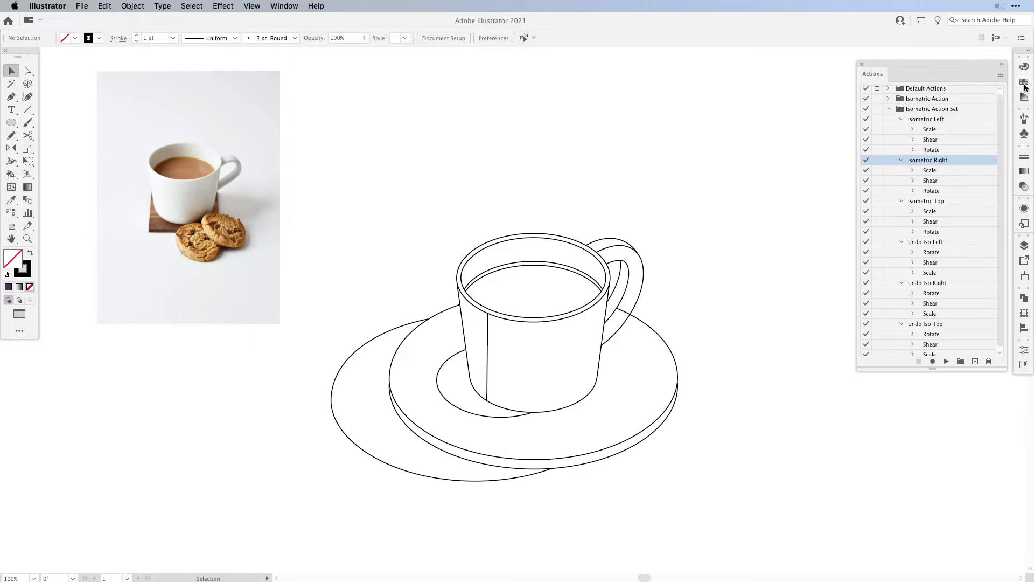
click(1025, 83)
drag(917, 63, 689, 83)
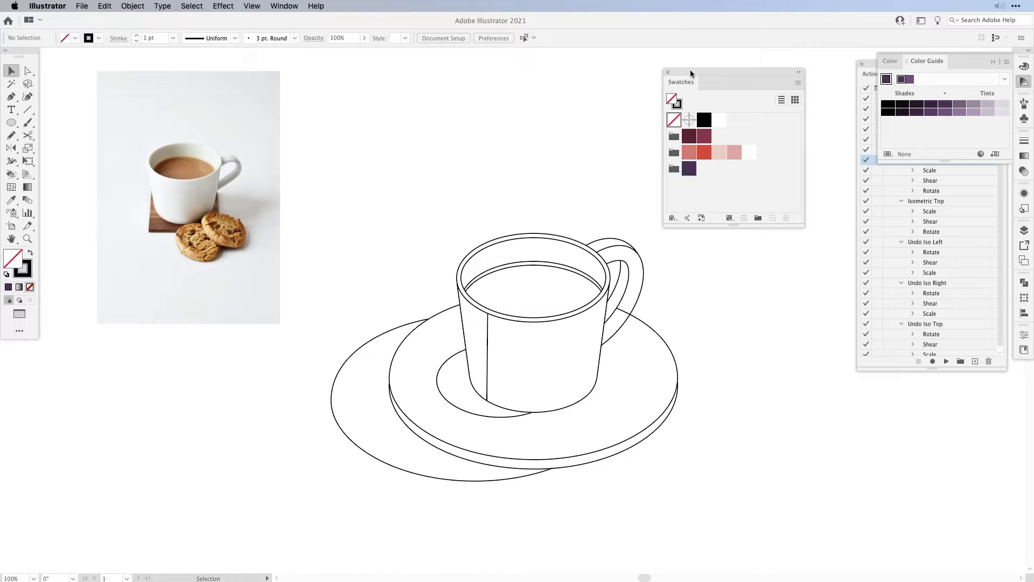
drag(690, 70, 710, 65)
click(993, 62)
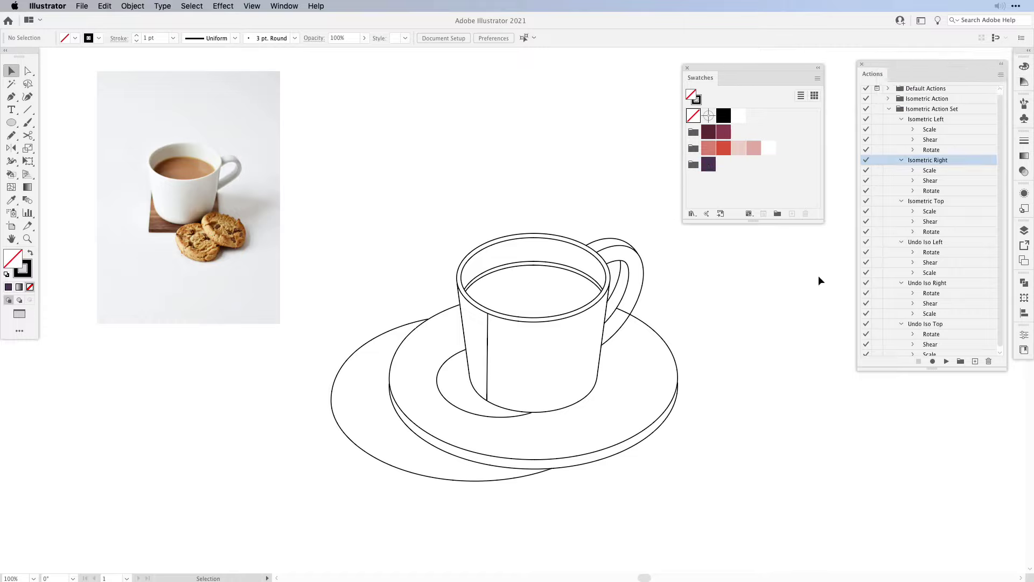
Convert all cup, saucer and shadow lines into a Live Paint group, and fill the saucer's top and the cup's inner wall with light pink
drag(345, 185, 668, 504)
drag(11, 173, 33, 182)
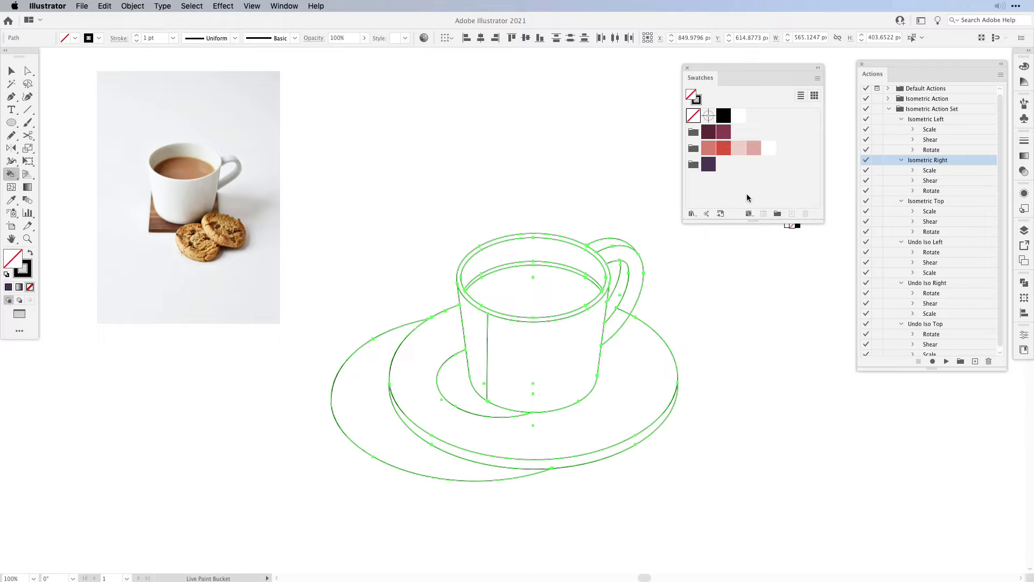
click(741, 150)
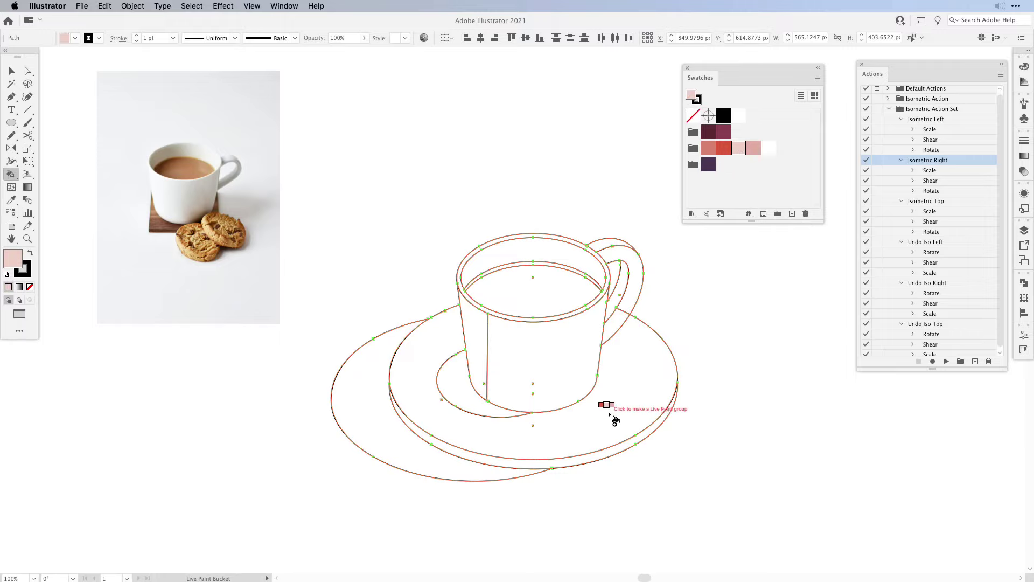
click(611, 407)
click(533, 242)
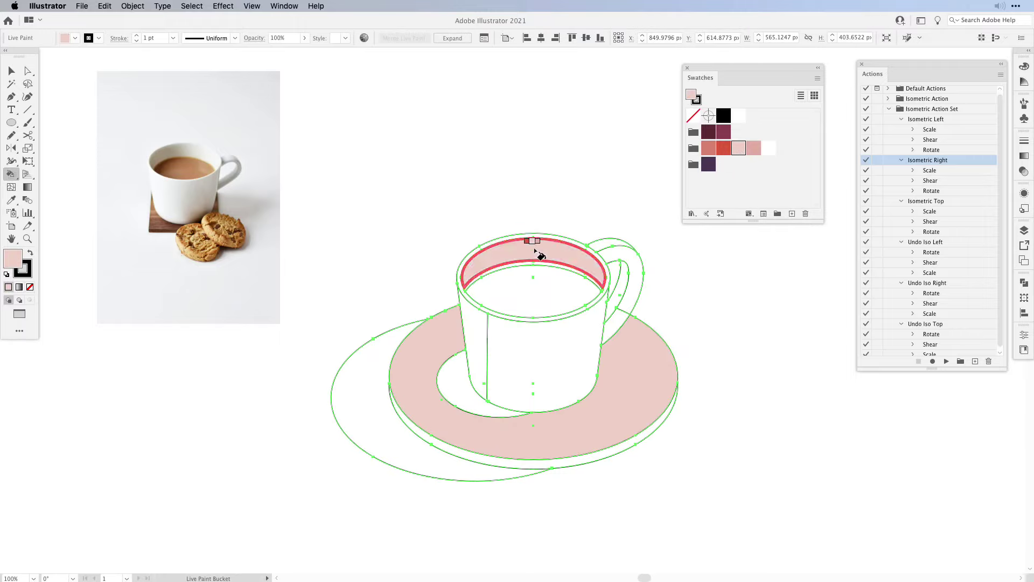
Fill the handle's outer face with medium pink, and the saucer's edge and the cup's left shading strip with red
key(Right)
click(628, 299)
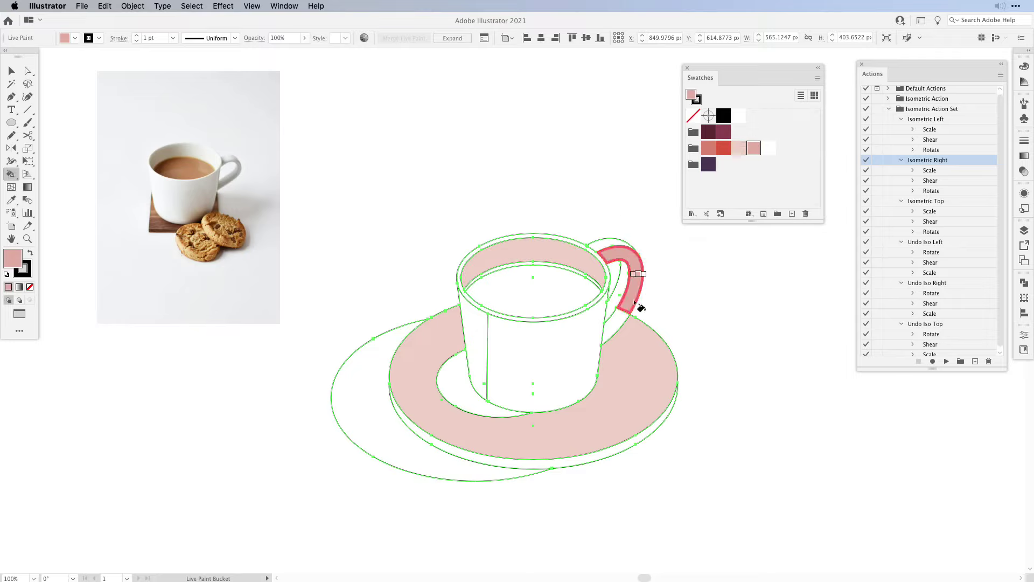
key(Left)
key(Left)
click(451, 450)
click(452, 451)
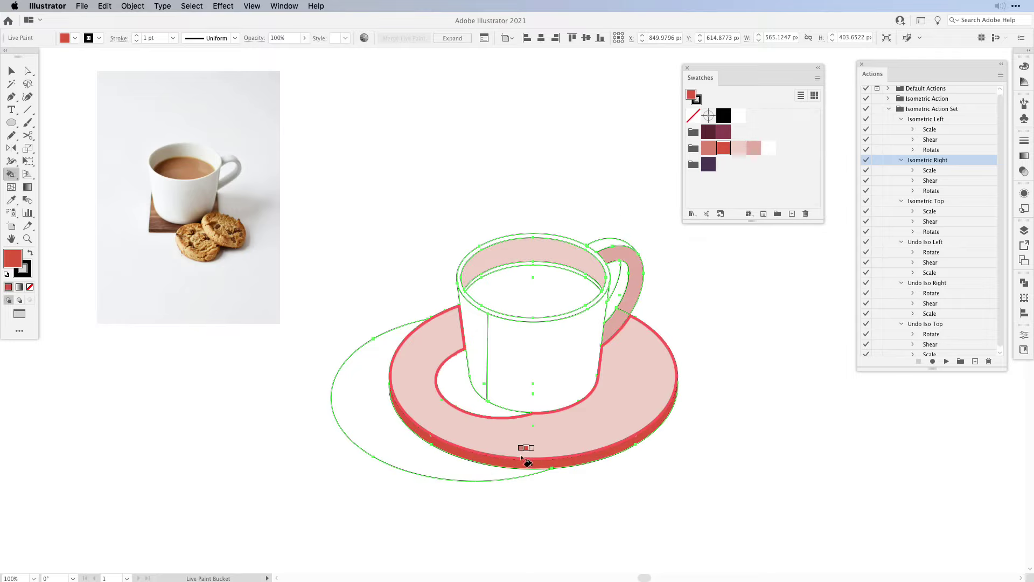
click(478, 331)
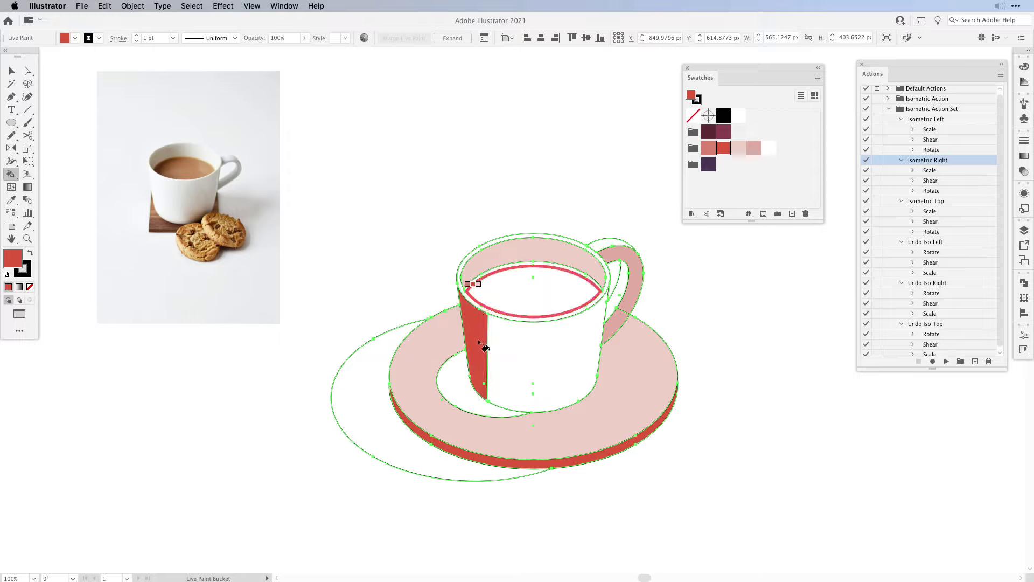
Fill the coffee surface with dark maroon and the thin crescent along its back edge with lighter maroon
click(708, 132)
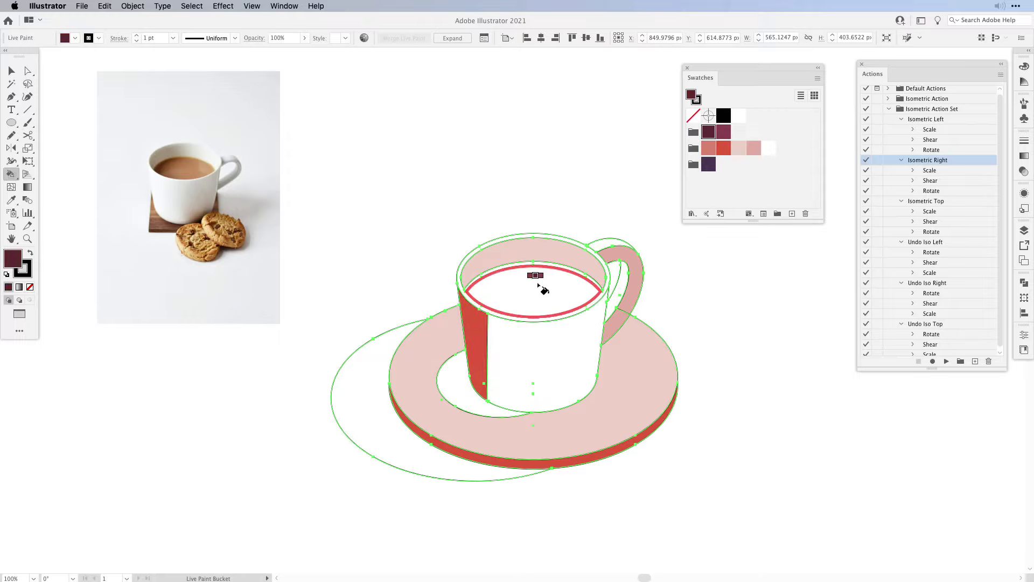
click(539, 288)
click(727, 130)
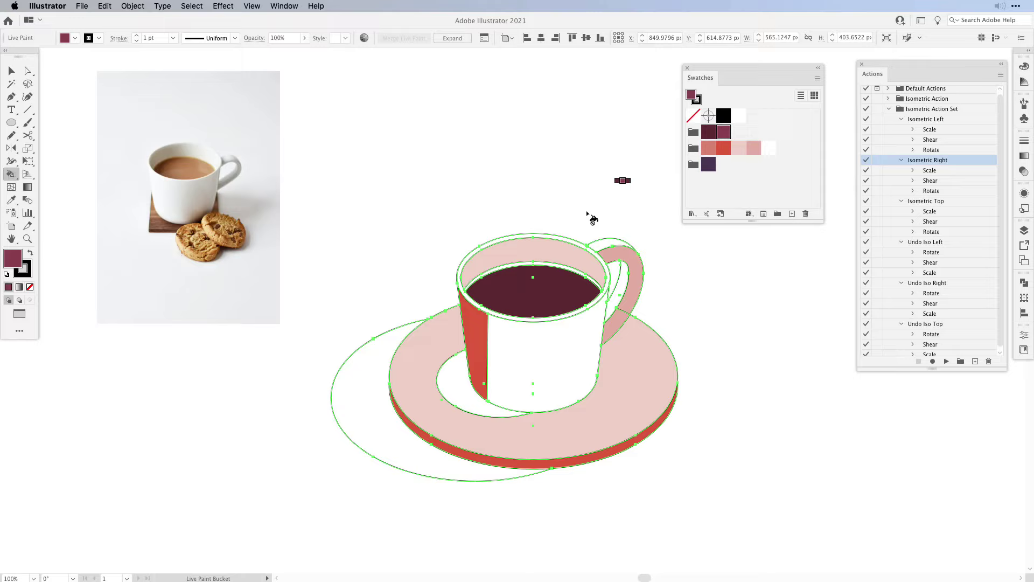
click(521, 266)
key(super+z)
Fill the cup's shadow on the saucer and the saucer's cast shadow with dark purple
click(708, 164)
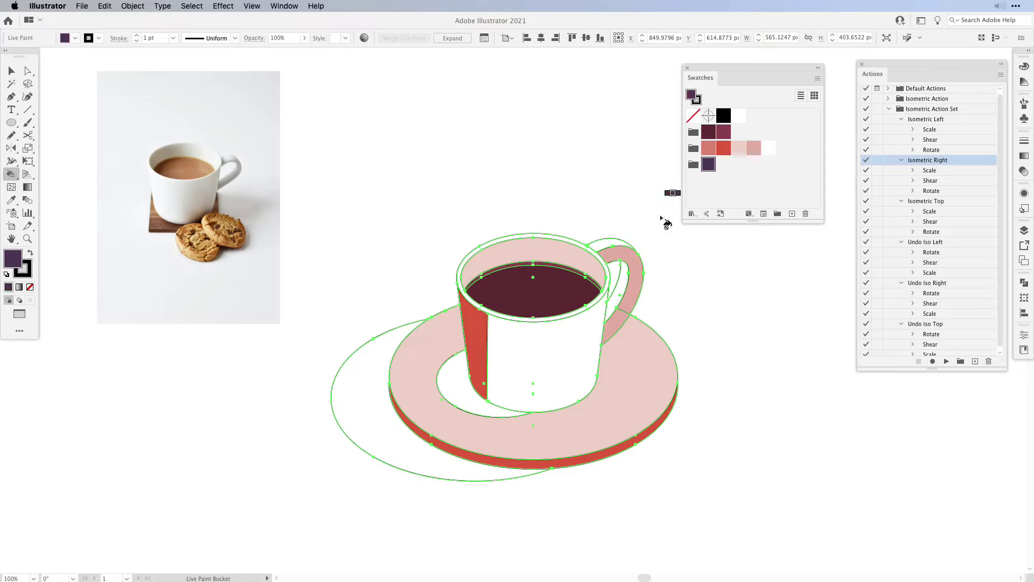
click(456, 403)
click(372, 424)
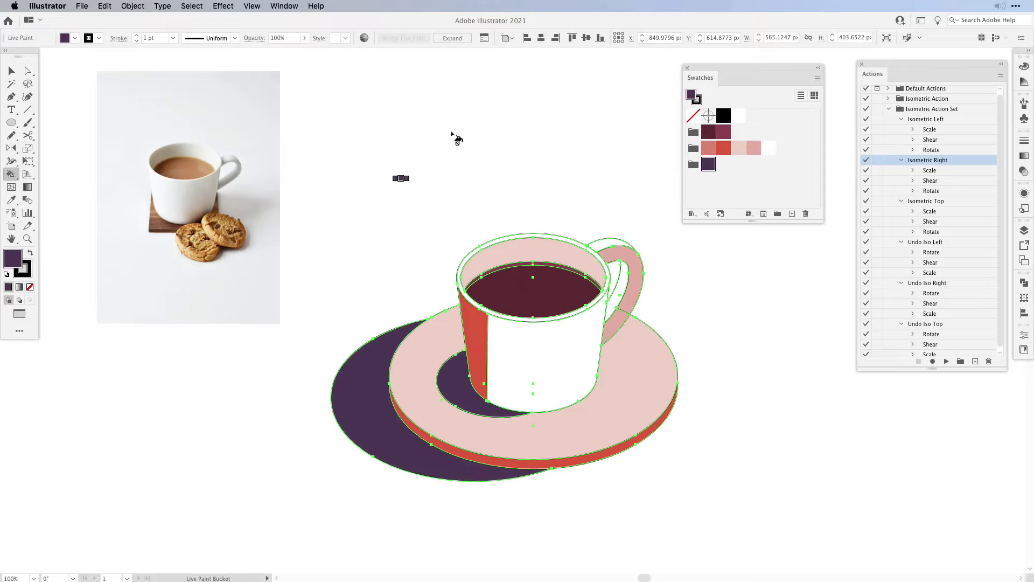
Fill the cup's front with coral and the cup's rim and handle's side faces with white, and deselect the artwork
click(709, 150)
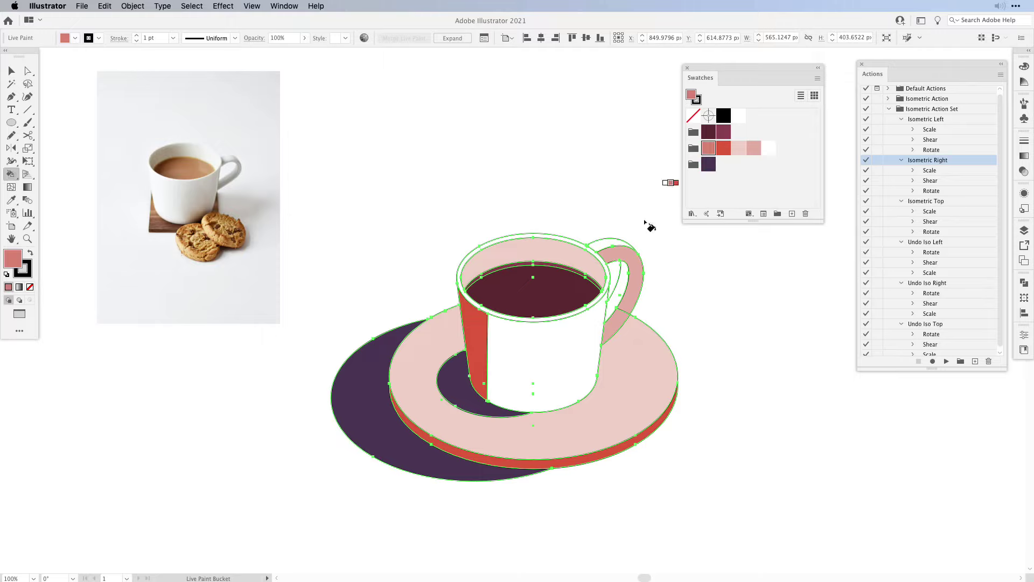
click(547, 362)
click(770, 149)
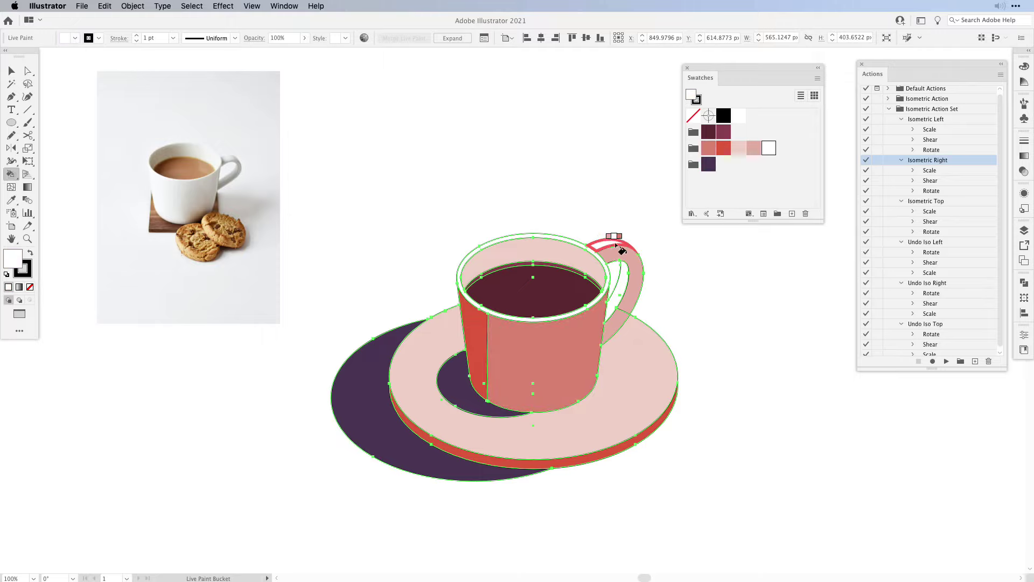
click(621, 290)
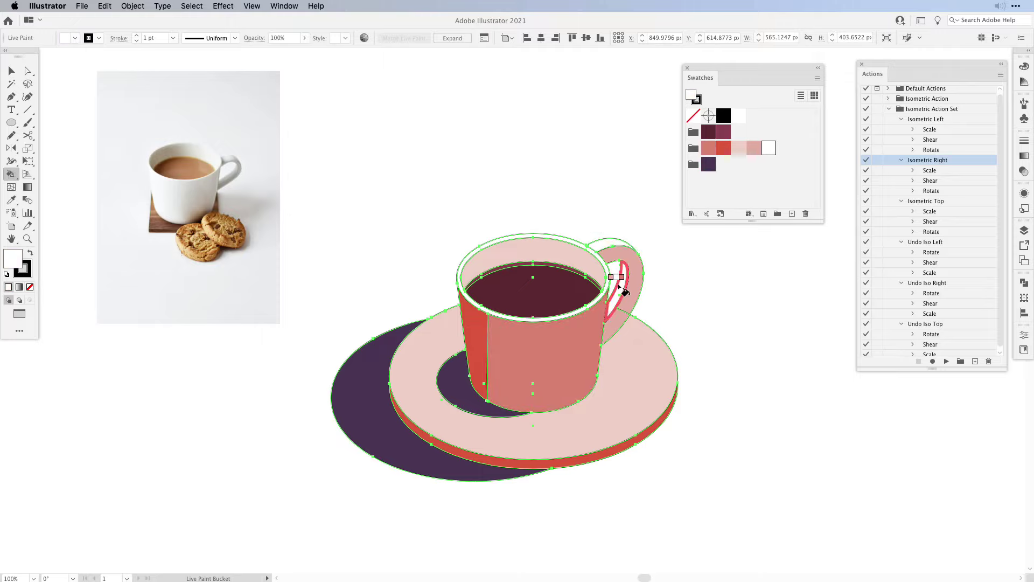
click(490, 244)
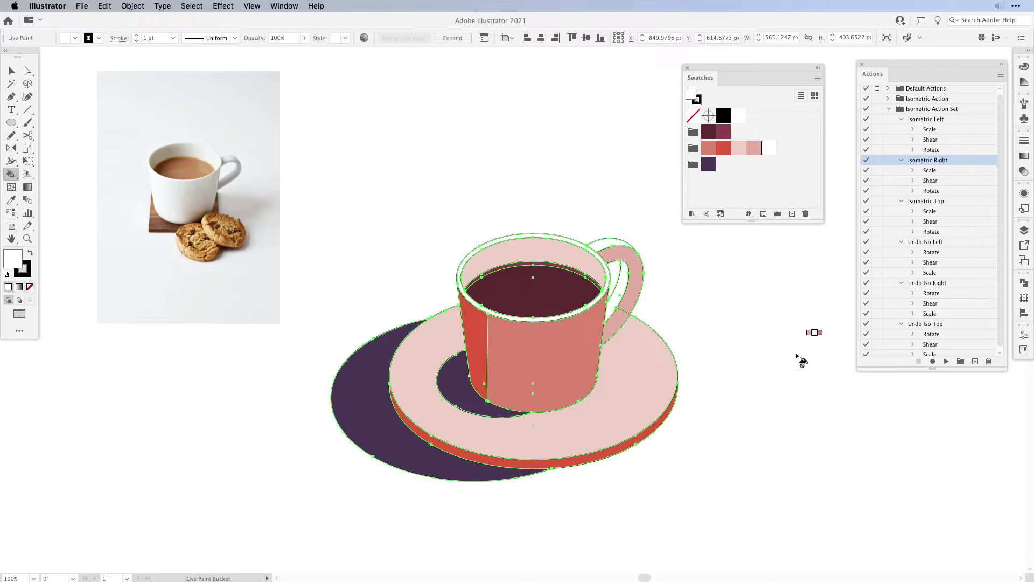
key(v)
click(790, 377)
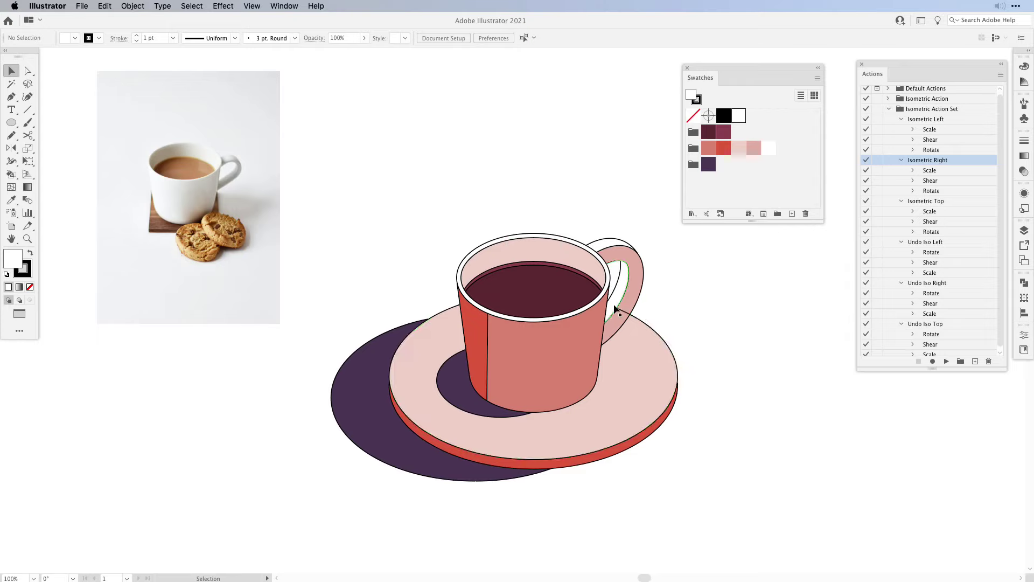
Delete the stray segment of the saucer's outline that crosses the lower part of the handle
key(z)
drag(586, 274, 730, 406)
key(a)
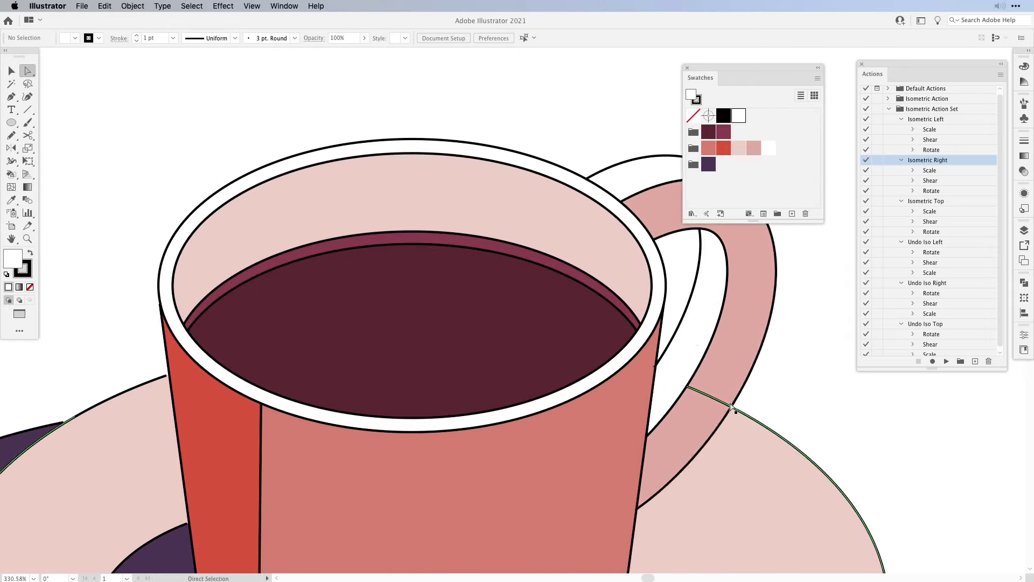
click(731, 408)
key(c)
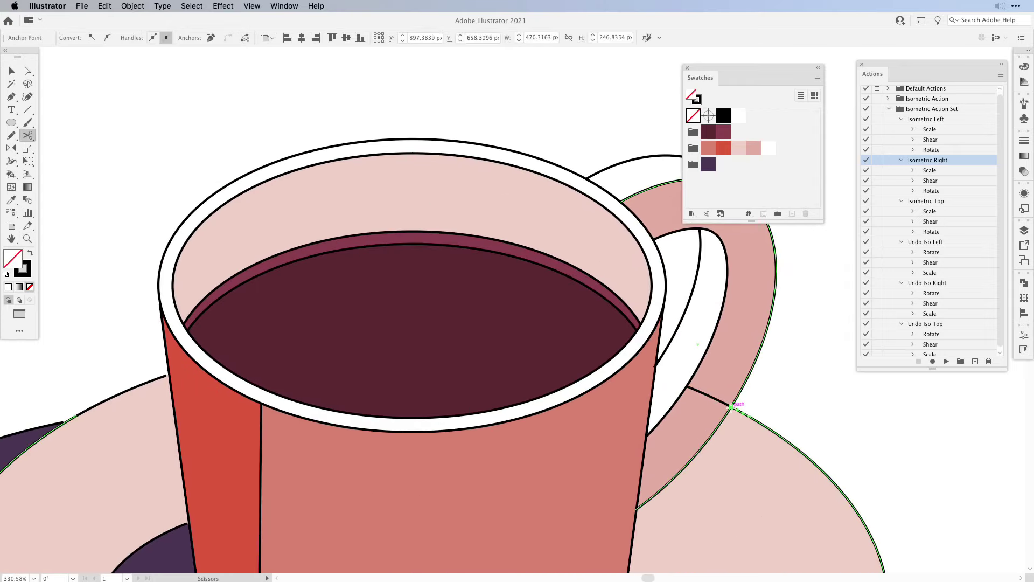
key(a)
click(707, 395)
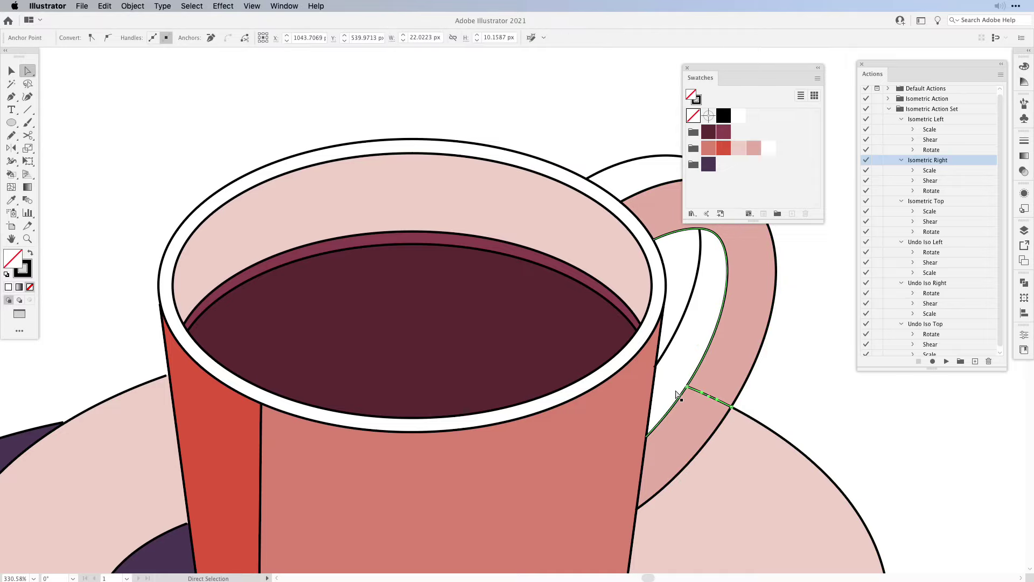
key(Delete)
key(super+0)
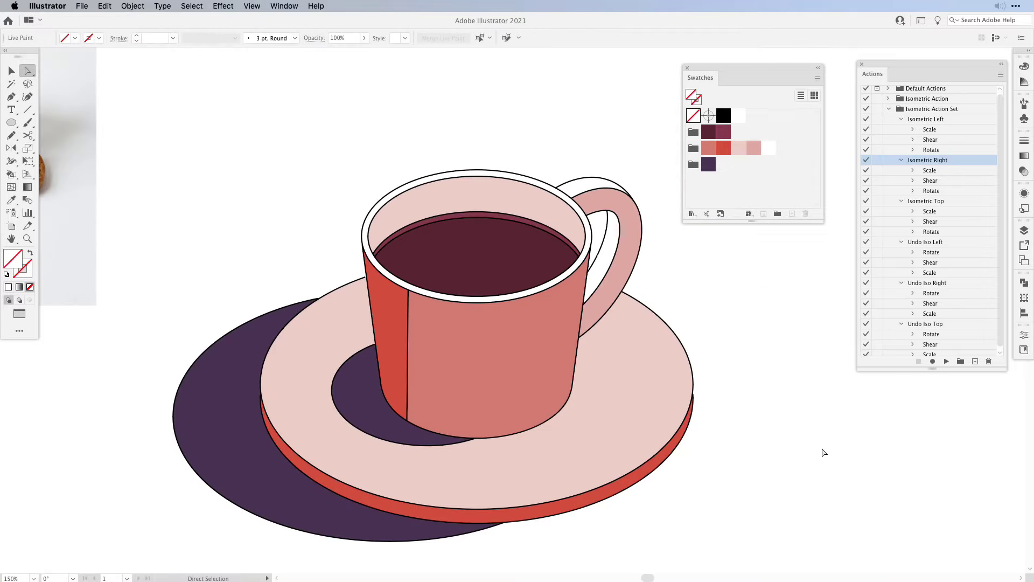
Remove the black stroke from the whole cup and saucer artwork and deselect it
key(super+minus)
drag(823, 452, 843, 456)
key(v)
click(321, 189)
mouse_move(327, 192)
mouse_down()
mouse_move(561, 338)
mouse_move(672, 521)
mouse_up()
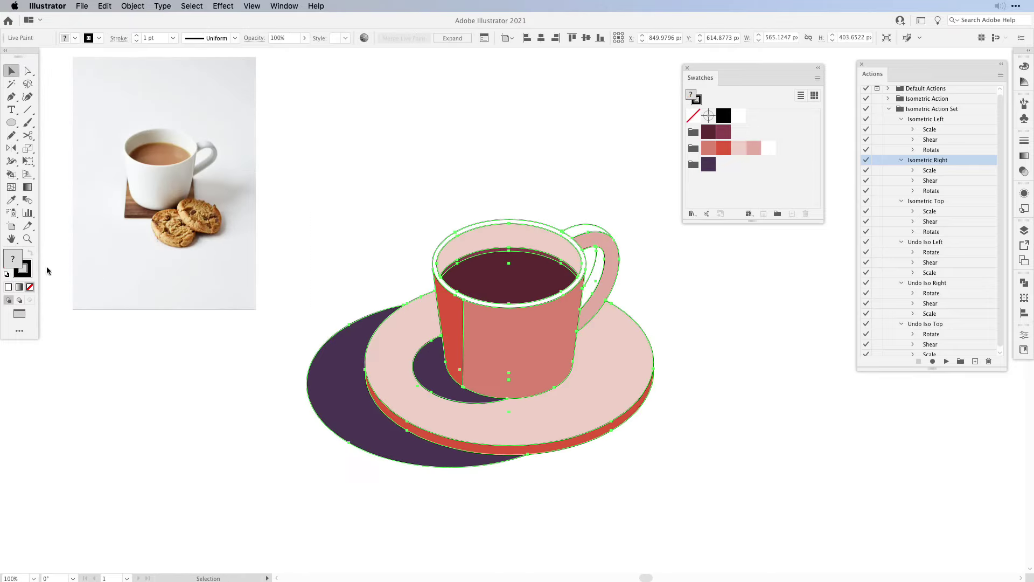
click(27, 273)
click(30, 287)
click(235, 475)
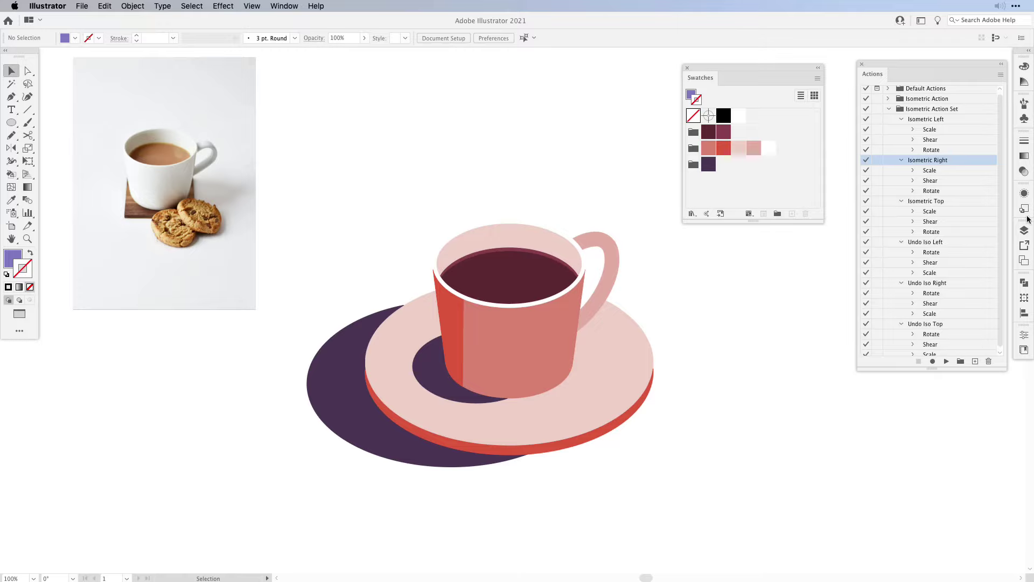
Show the hidden purple background rectangle in the draw cup layer
click(1024, 230)
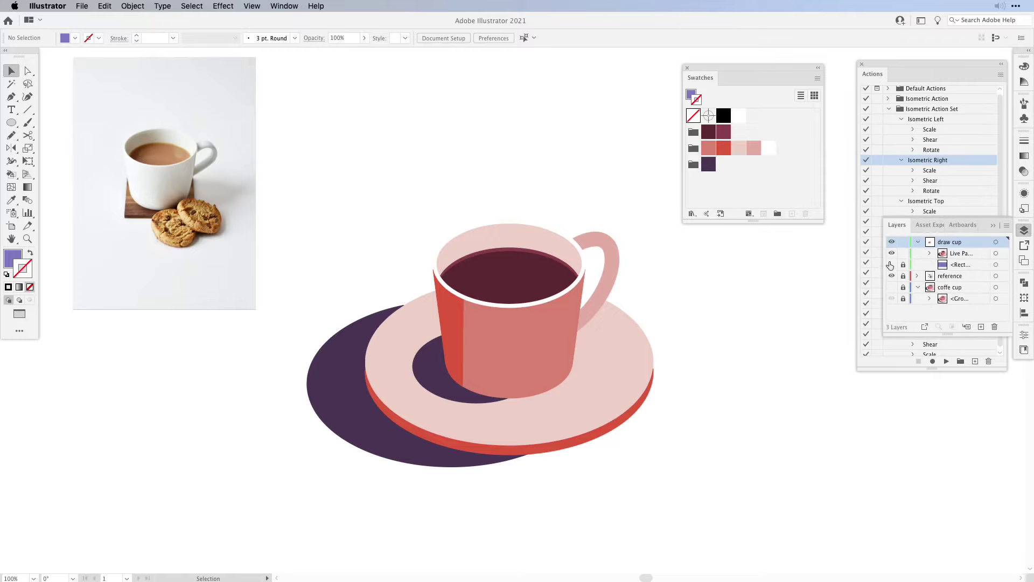
click(891, 265)
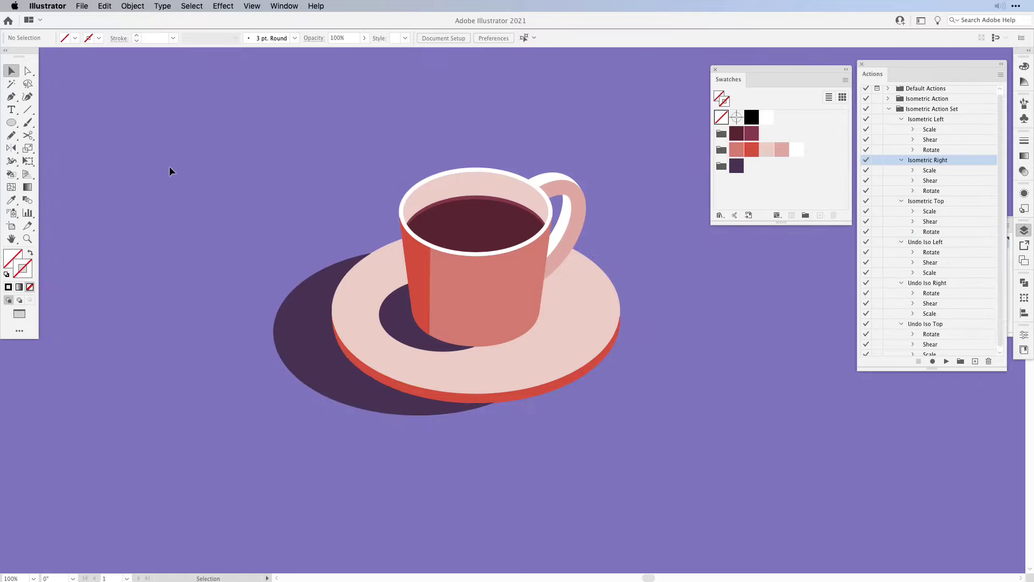
Select the whole cup and saucer artwork and expand its Live Paint group
key(super+a)
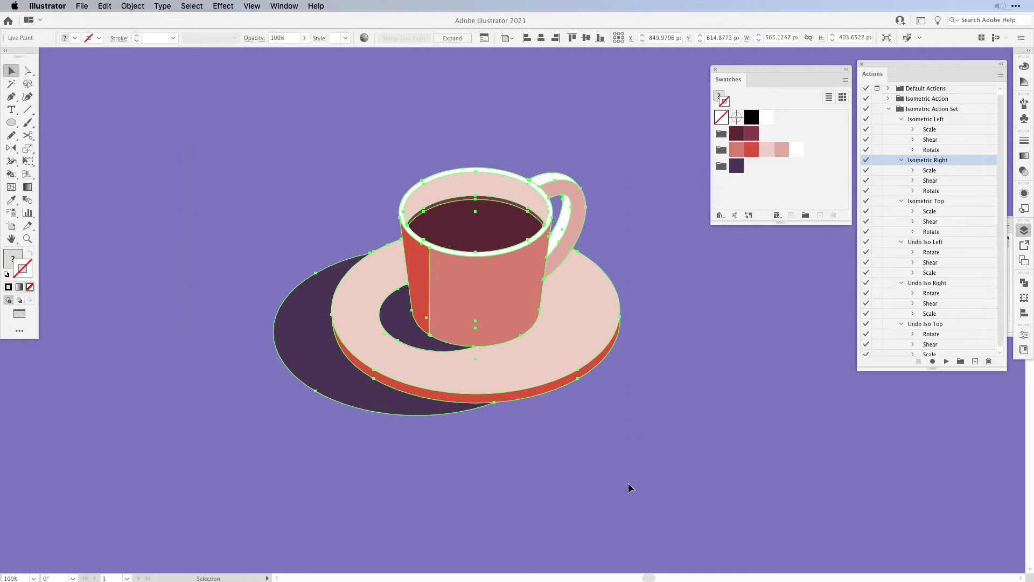
click(128, 9)
mouse_move(192, 323)
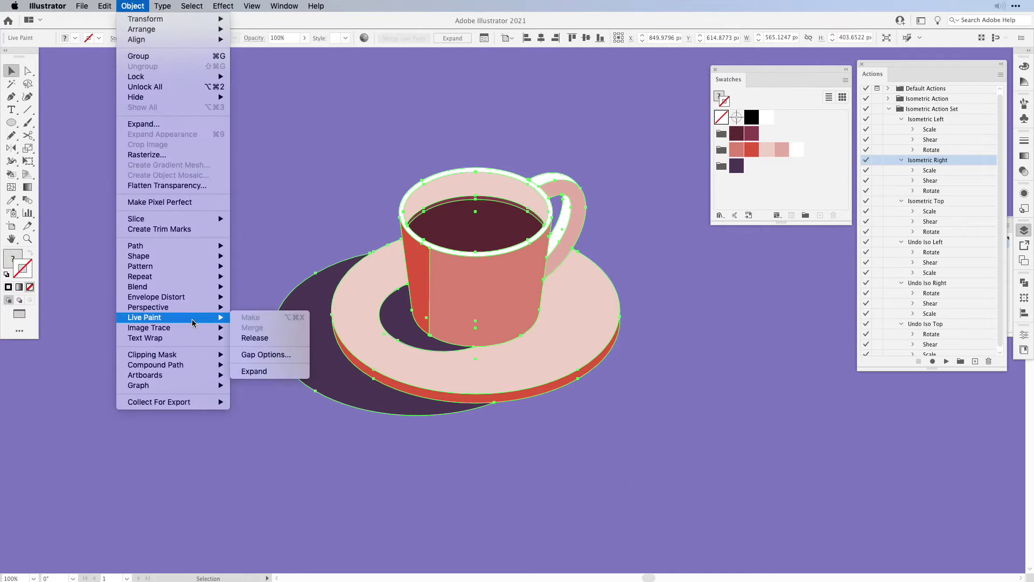